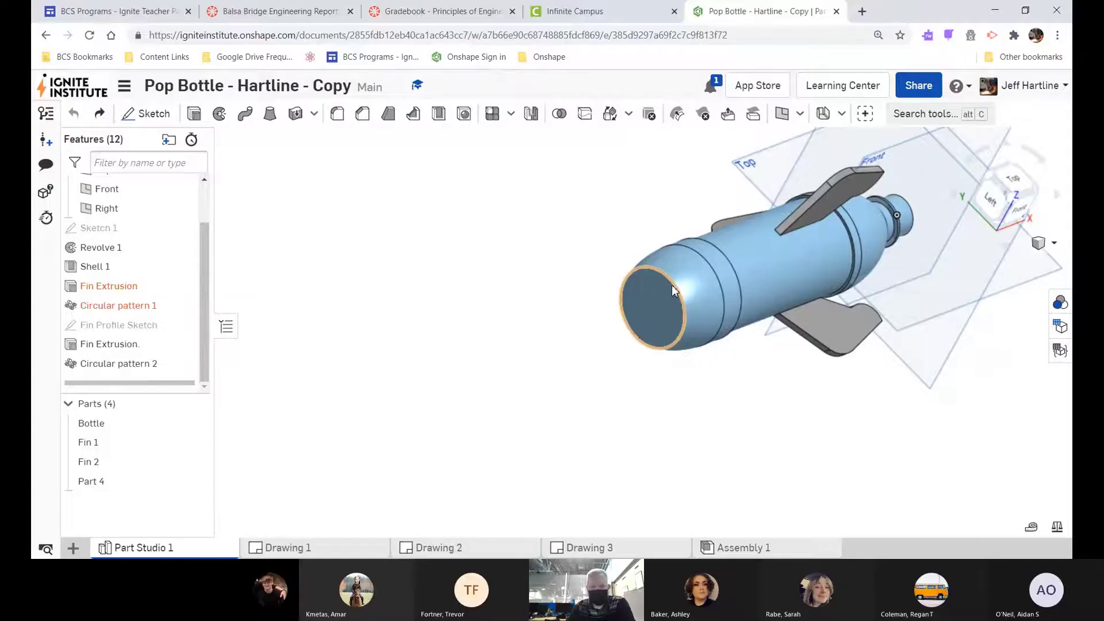
- Start a sketch on the flat circular end face of the bottle
right_drag(671, 285, 587, 277)
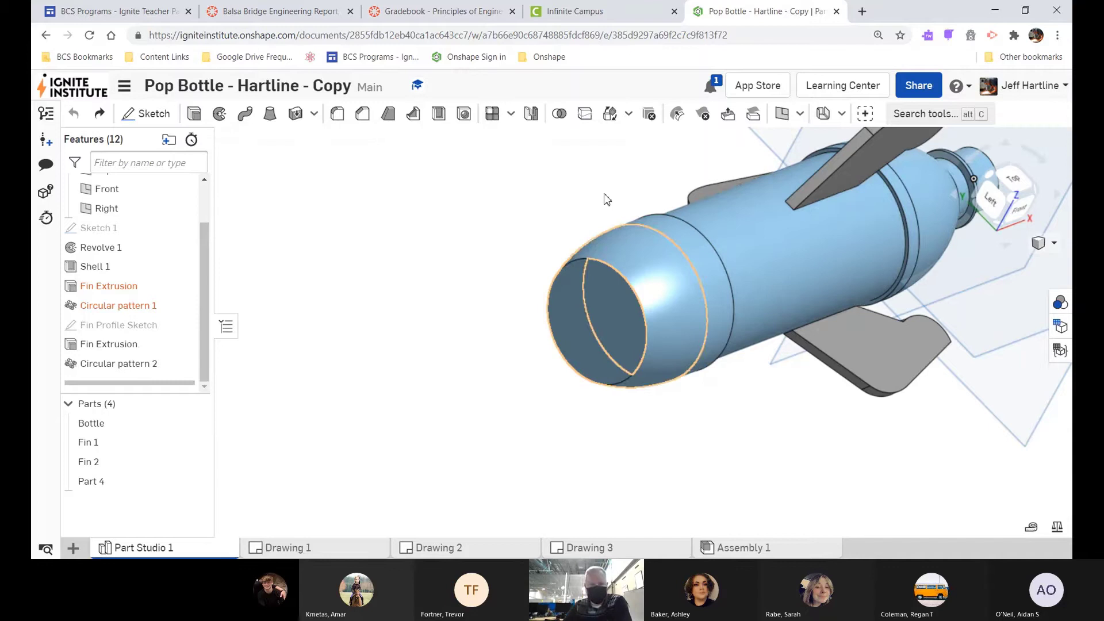
scroll(607, 199, up, 2)
click(154, 113)
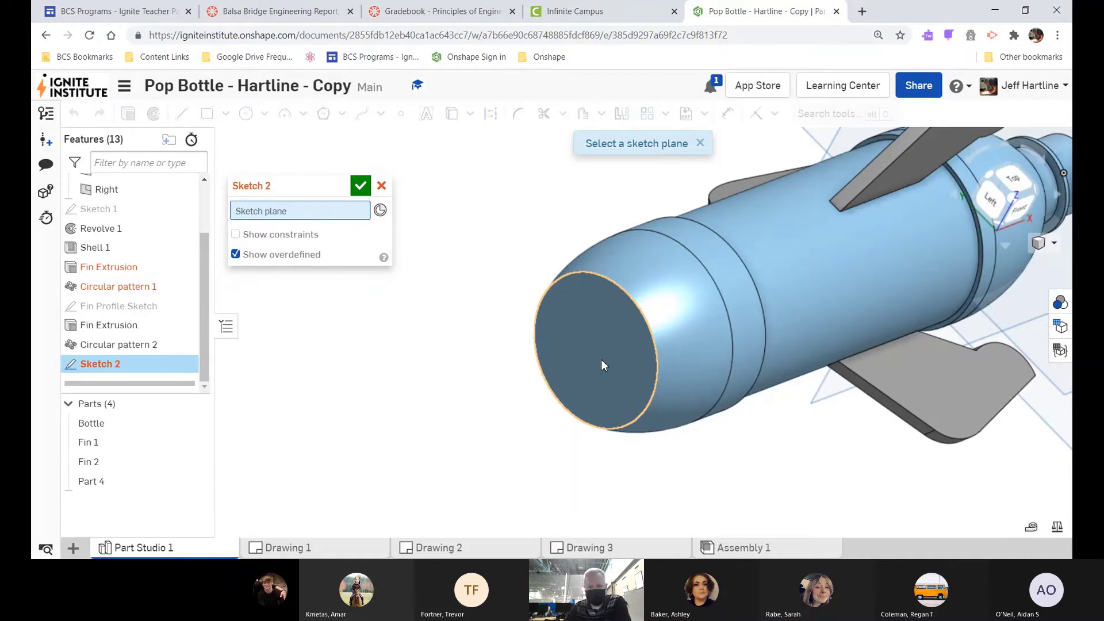
click(605, 337)
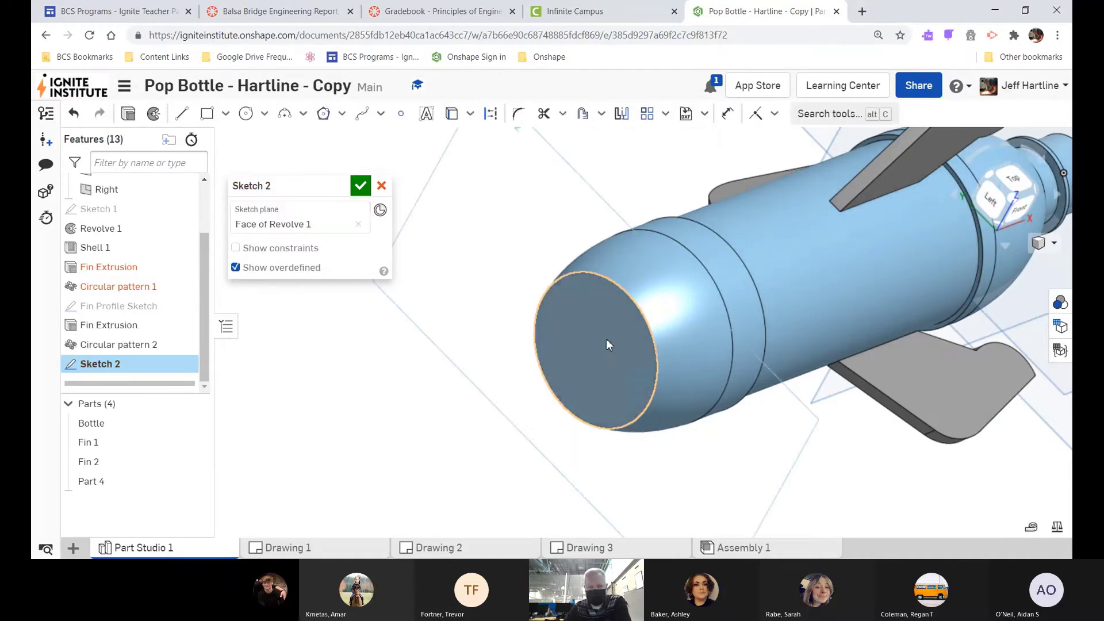
- Project the circular edge of the bottle's flat end face into the sketch with the Use tool
scroll(707, 331, down, 3)
scroll(744, 322, up, 3)
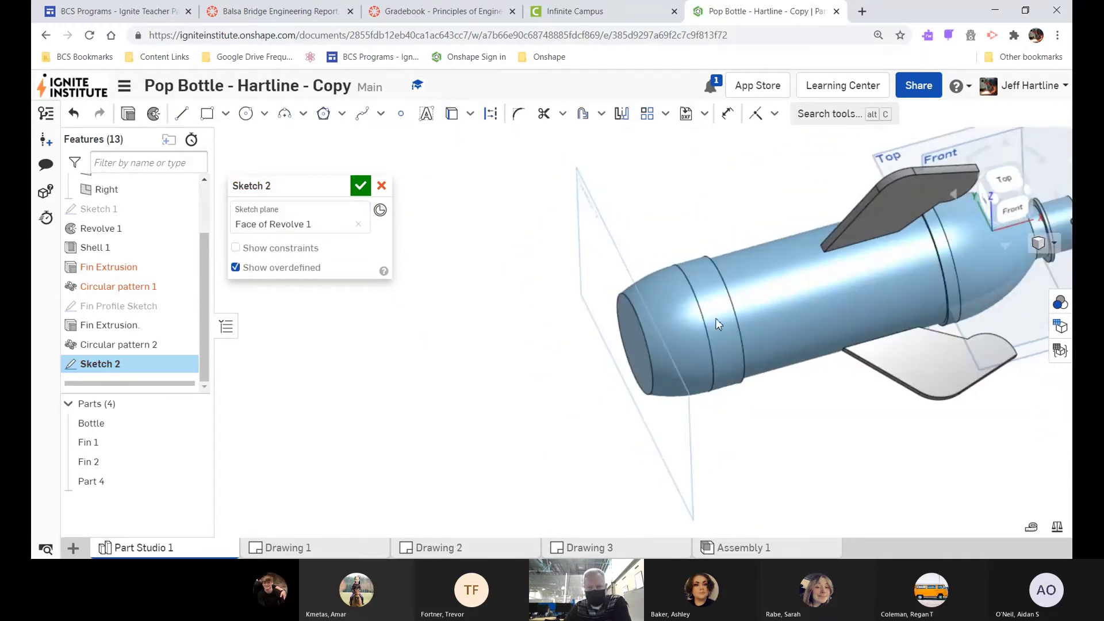
mouse_move(744, 322)
right_down()
mouse_move(685, 326)
mouse_move(754, 315)
mouse_move(696, 325)
mouse_move(770, 285)
mouse_move(676, 304)
mouse_move(696, 295)
mouse_move(599, 269)
right_up()
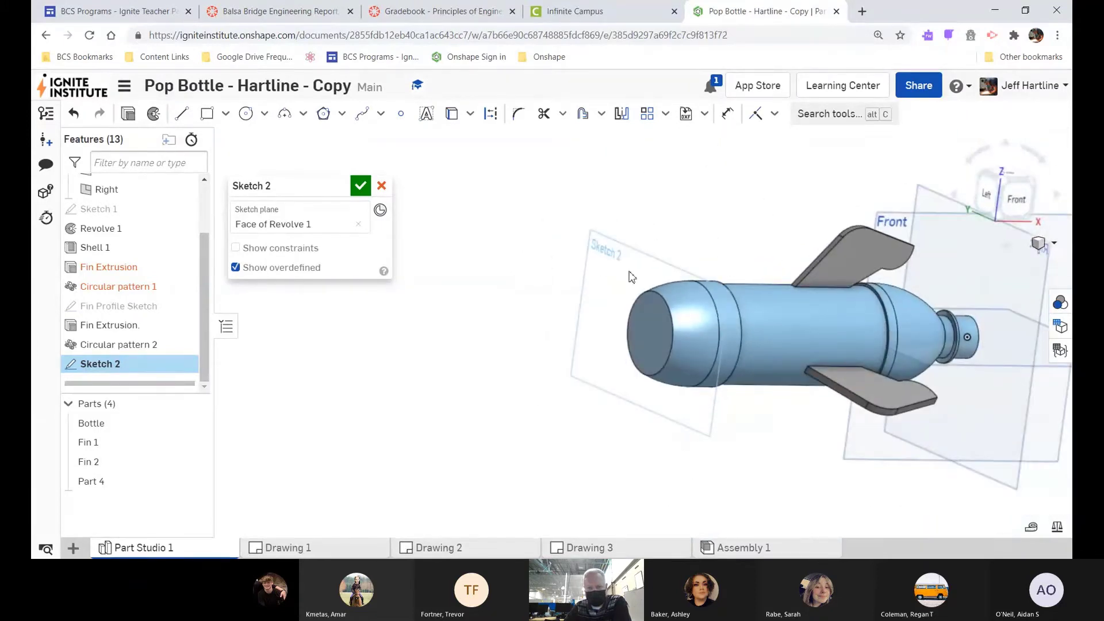
scroll(628, 279, up, 2)
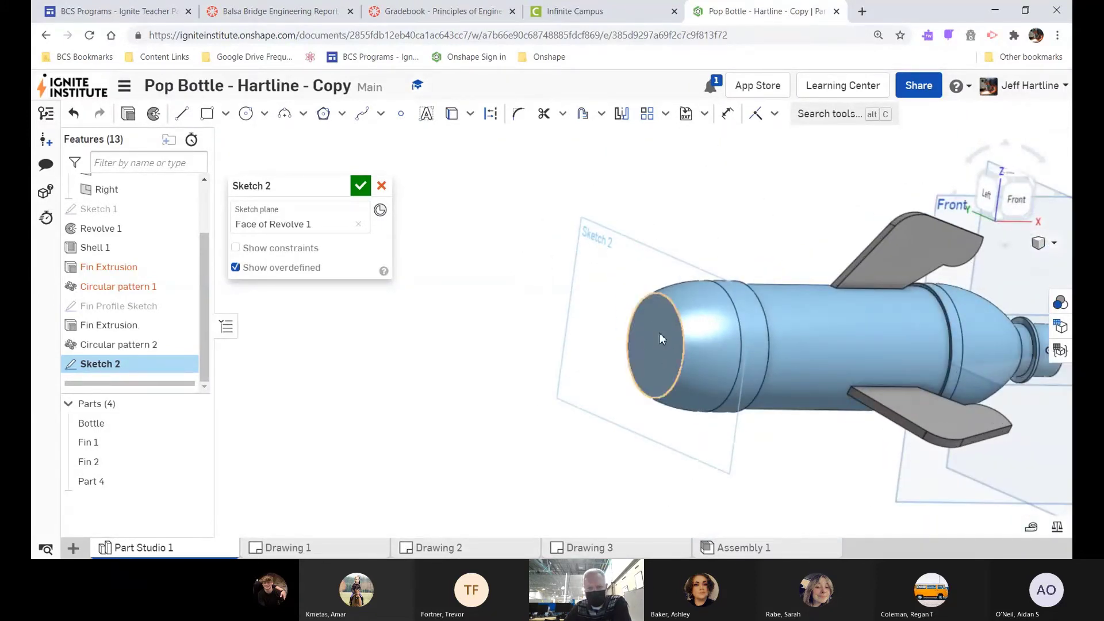
mouse_move(659, 332)
right_down()
mouse_move(744, 365)
mouse_move(658, 304)
right_up()
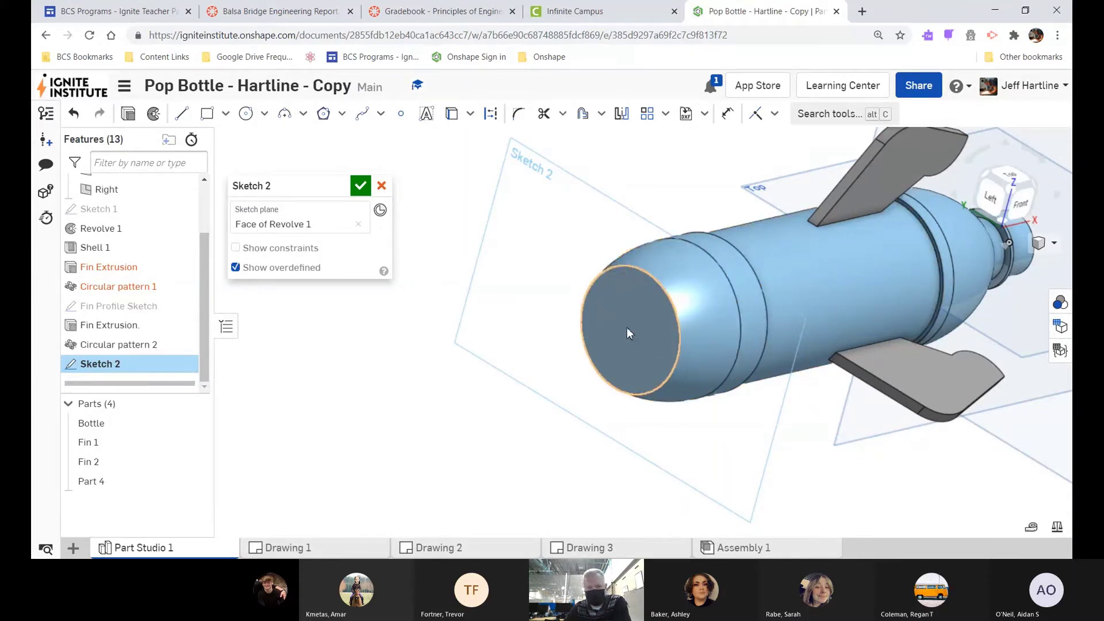
click(470, 115)
click(477, 138)
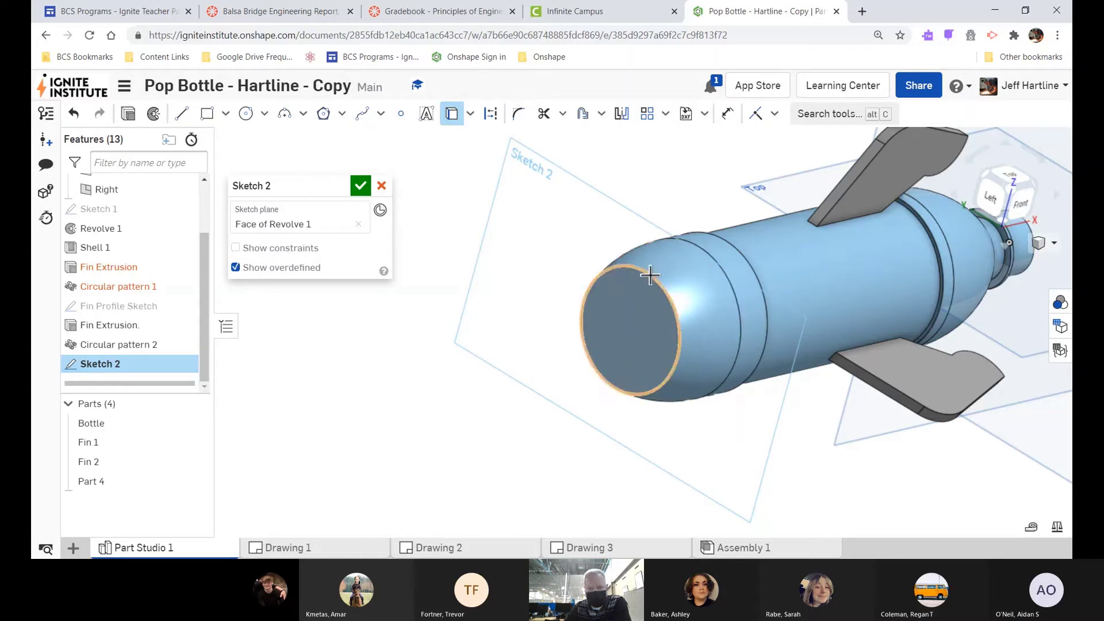
click(660, 290)
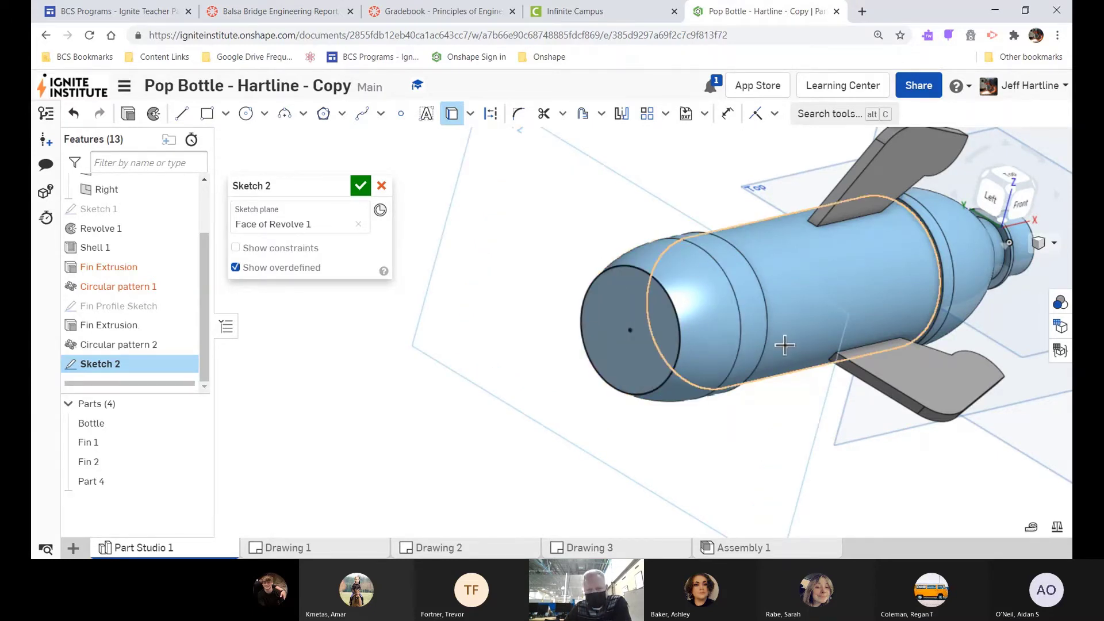
- Examine the projected circle with the bottle temporarily hidden, restore the bottle, and finish the sketch
right_drag(782, 345, 633, 322)
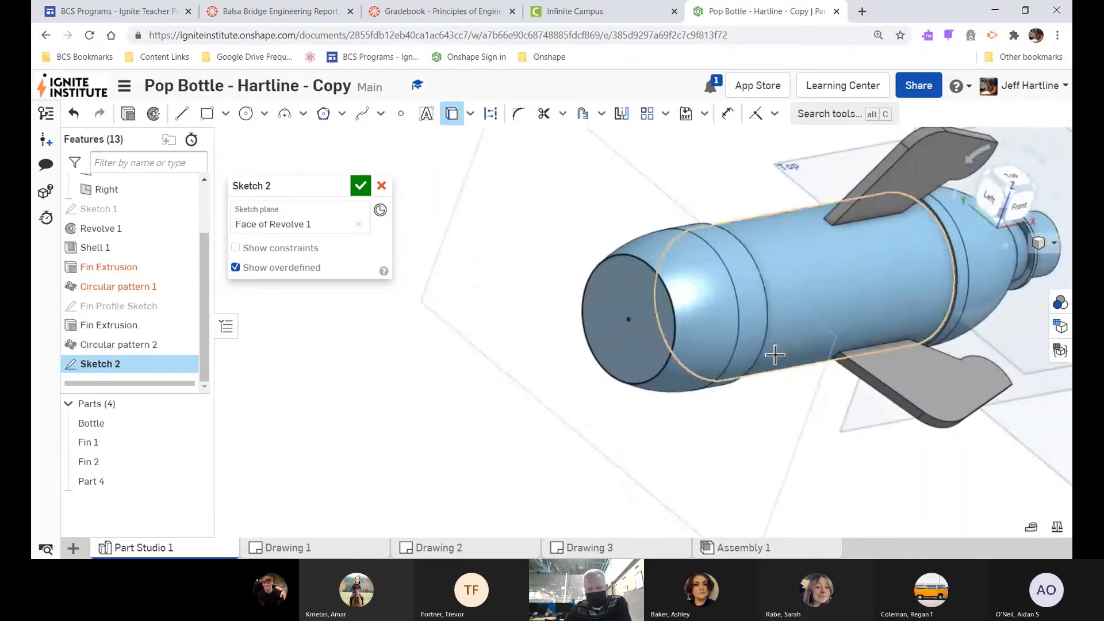
click(195, 424)
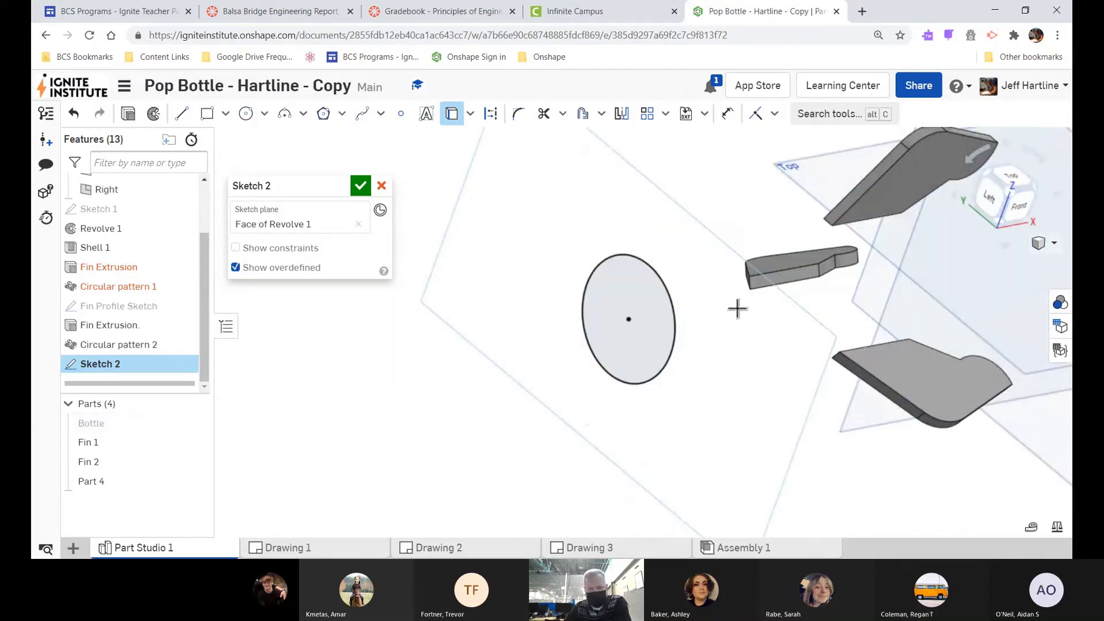
right_drag(737, 308, 667, 359)
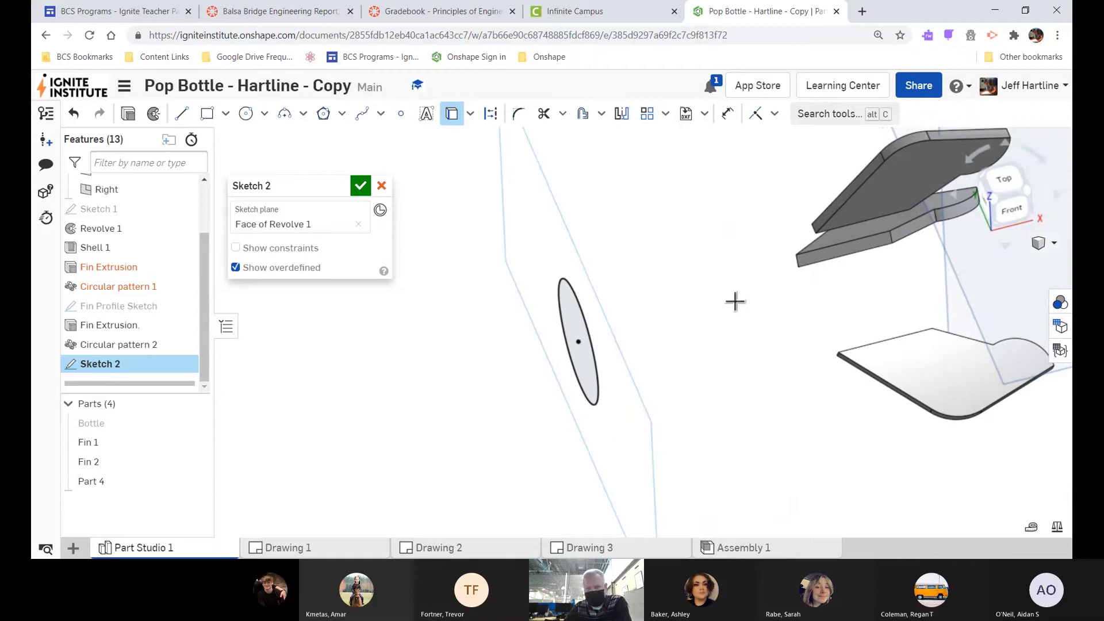
right_drag(754, 305, 732, 296)
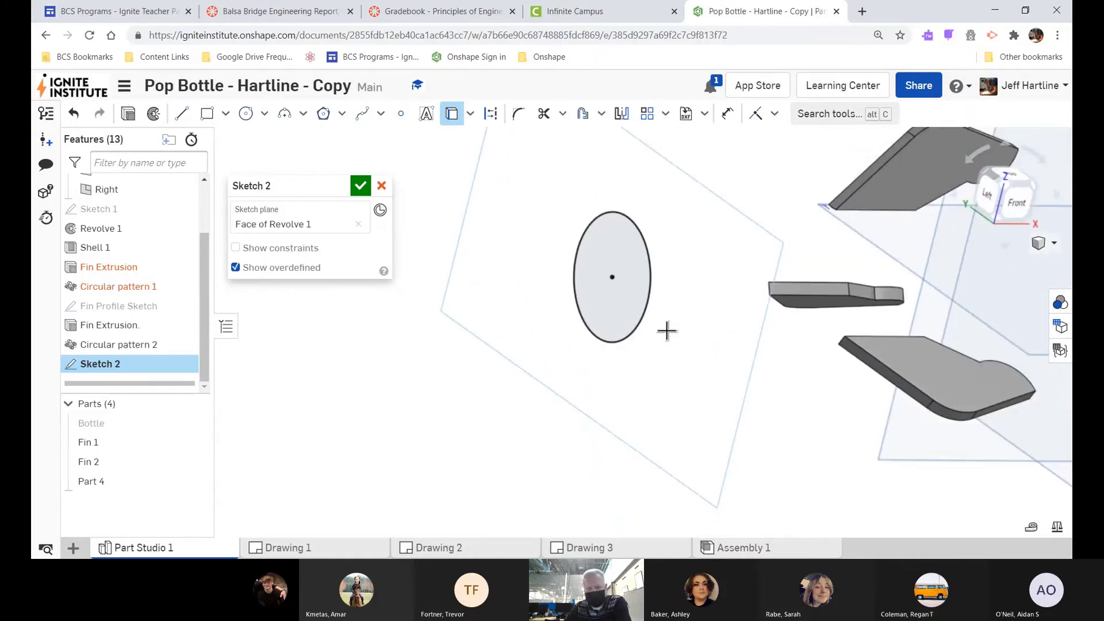
right_drag(665, 328, 682, 335)
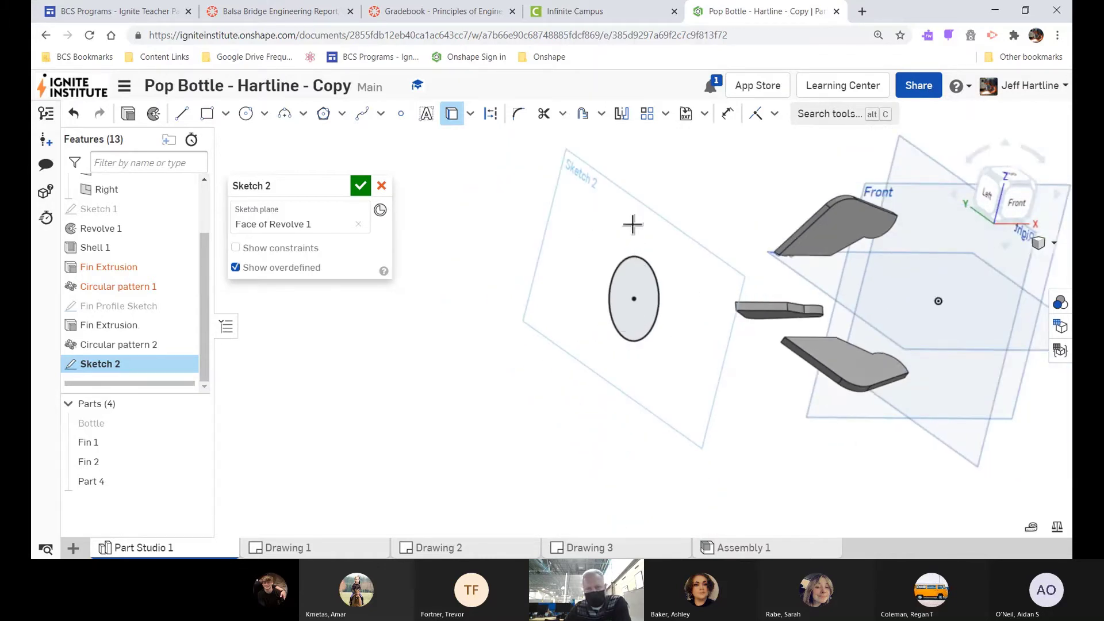
scroll(722, 360, up, 2)
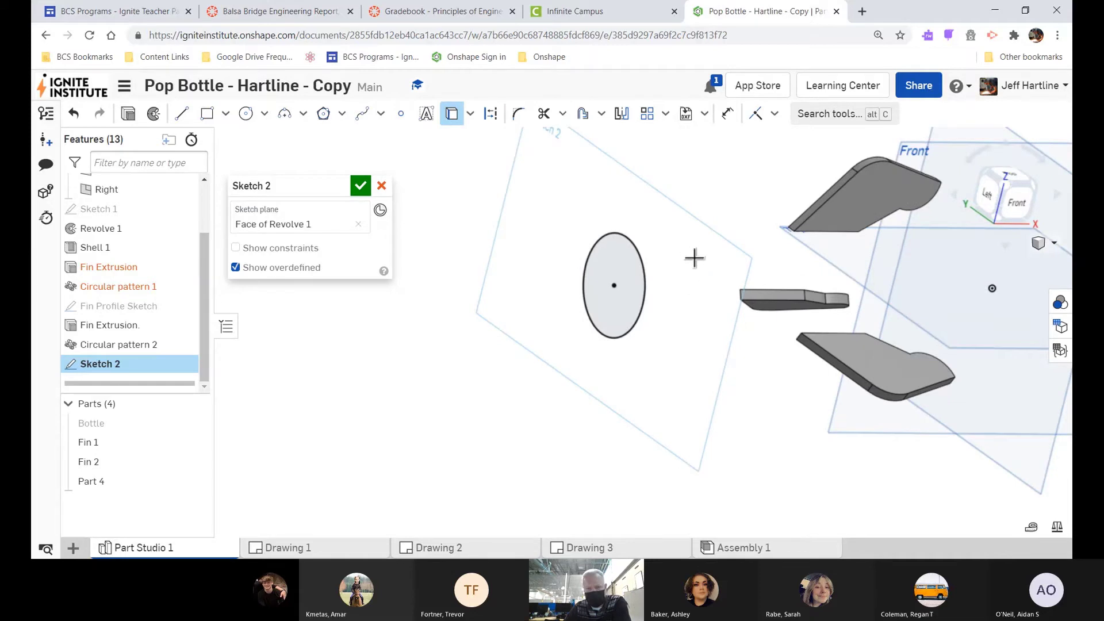
right_drag(694, 258, 666, 366)
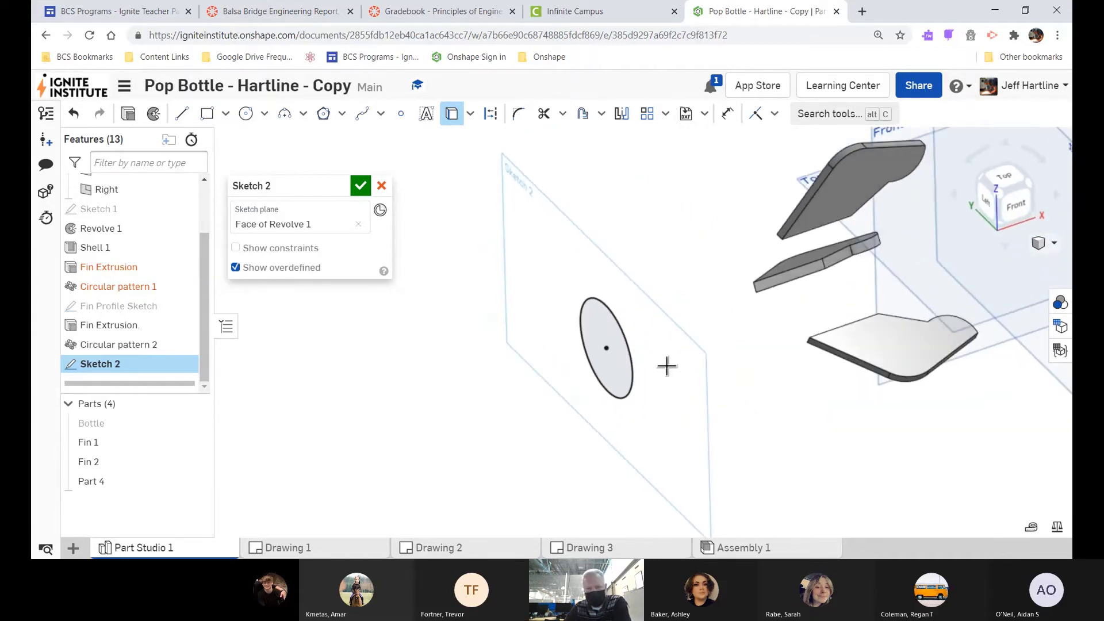
click(192, 424)
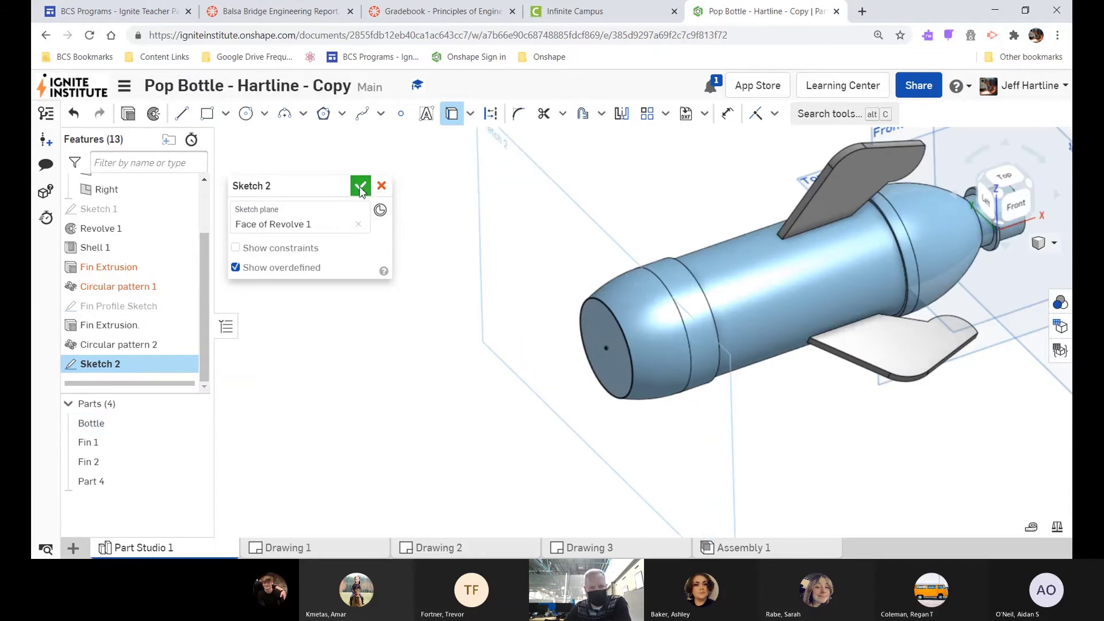
click(360, 187)
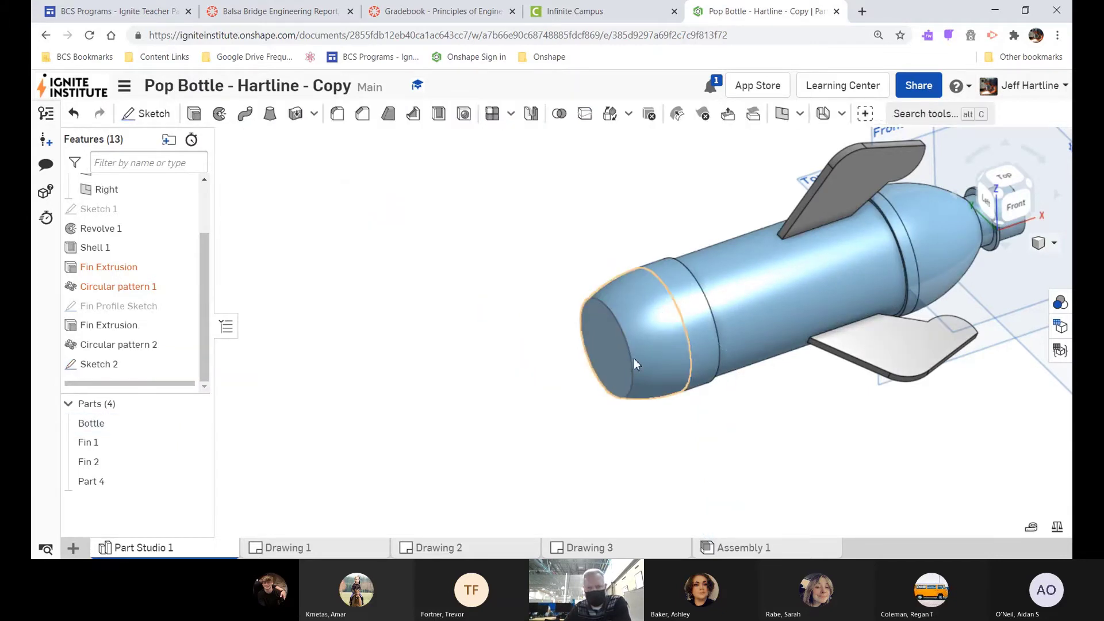
scroll(598, 355, up, 2)
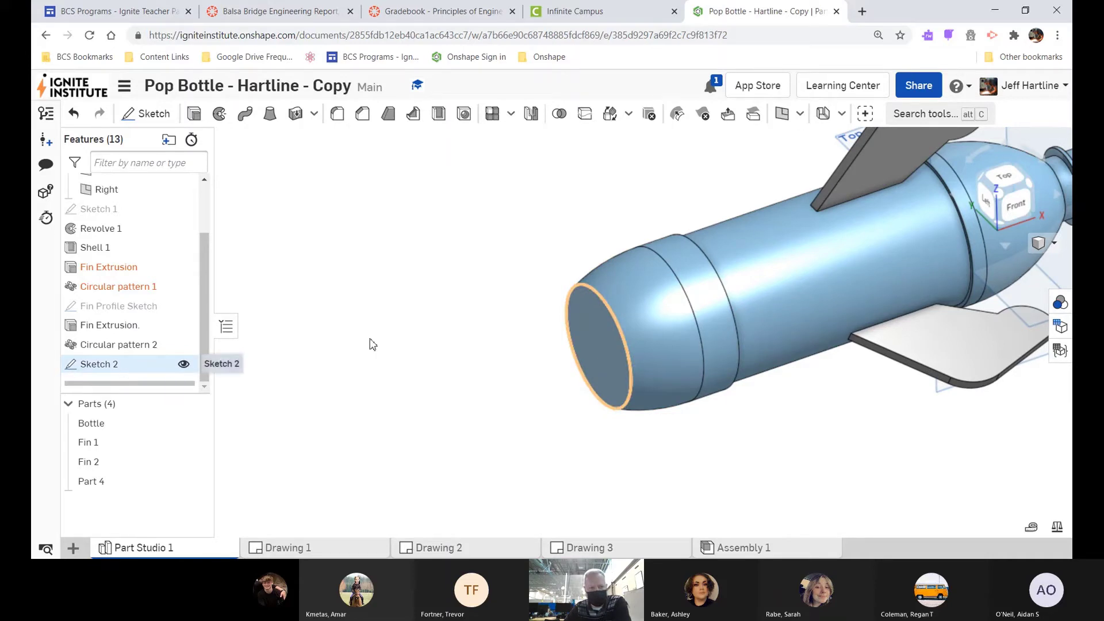
scroll(466, 375, up, 1)
right_drag(466, 375, 577, 370)
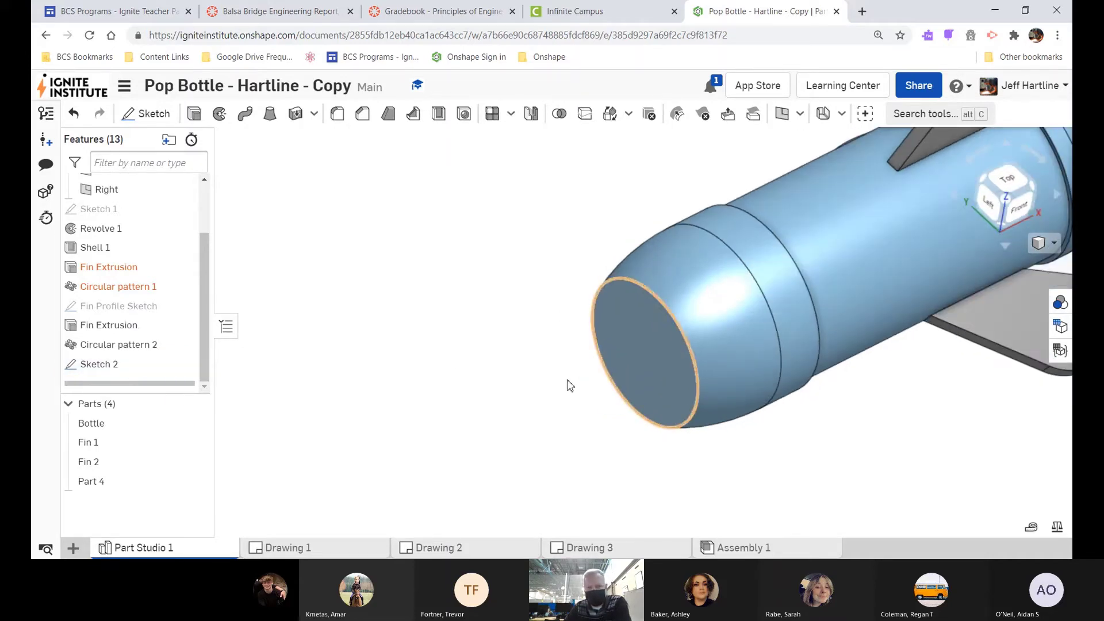
click(644, 353)
right_drag(689, 353, 729, 348)
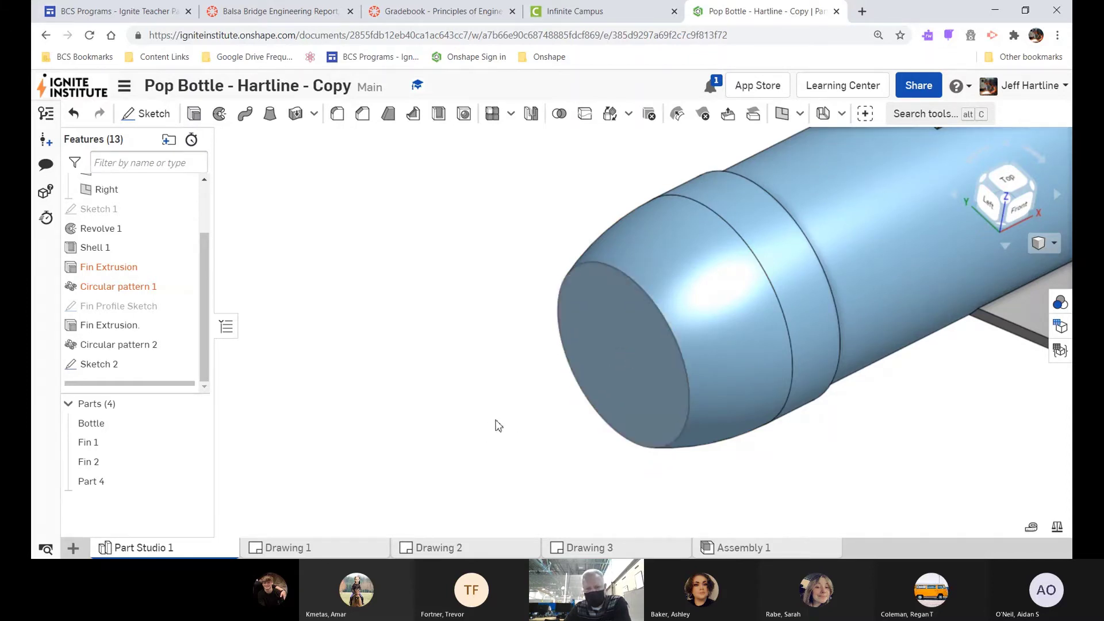
scroll(718, 388, up, 3)
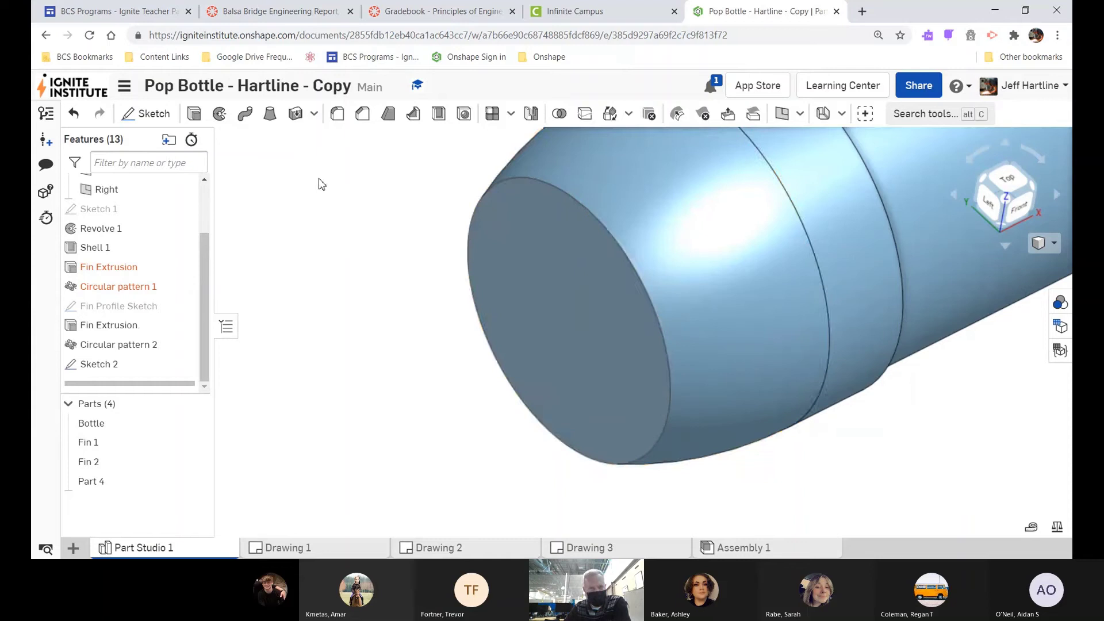
- Start a new sketch on the Front plane and view it normal to the sketch plane
click(154, 114)
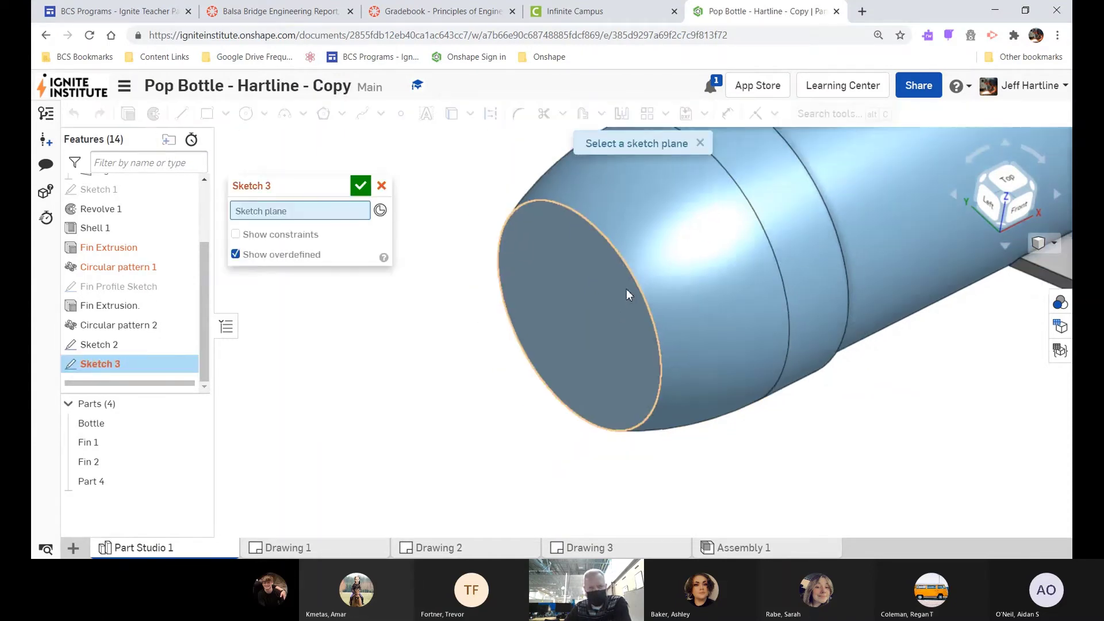
scroll(627, 289, down, 5)
right_drag(787, 203, 805, 150)
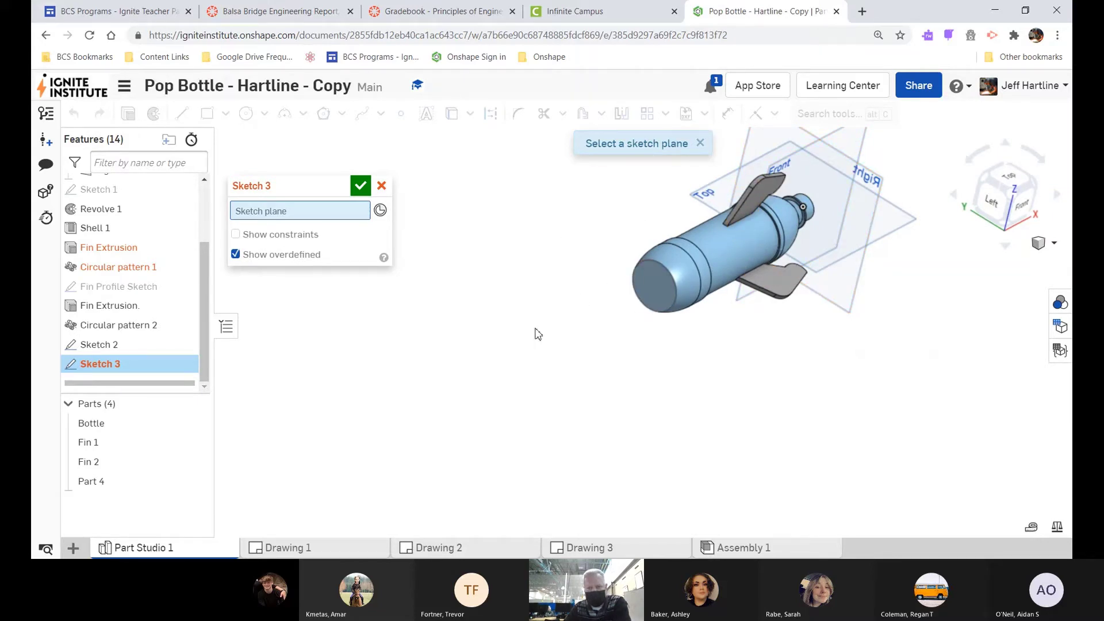
click(794, 160)
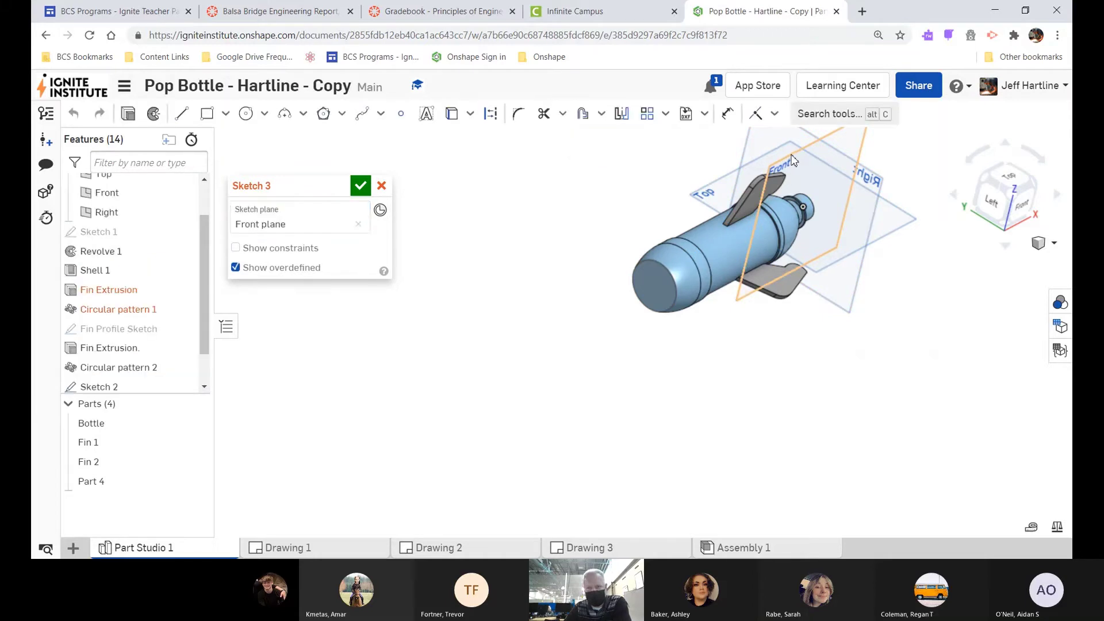
right_click(525, 288)
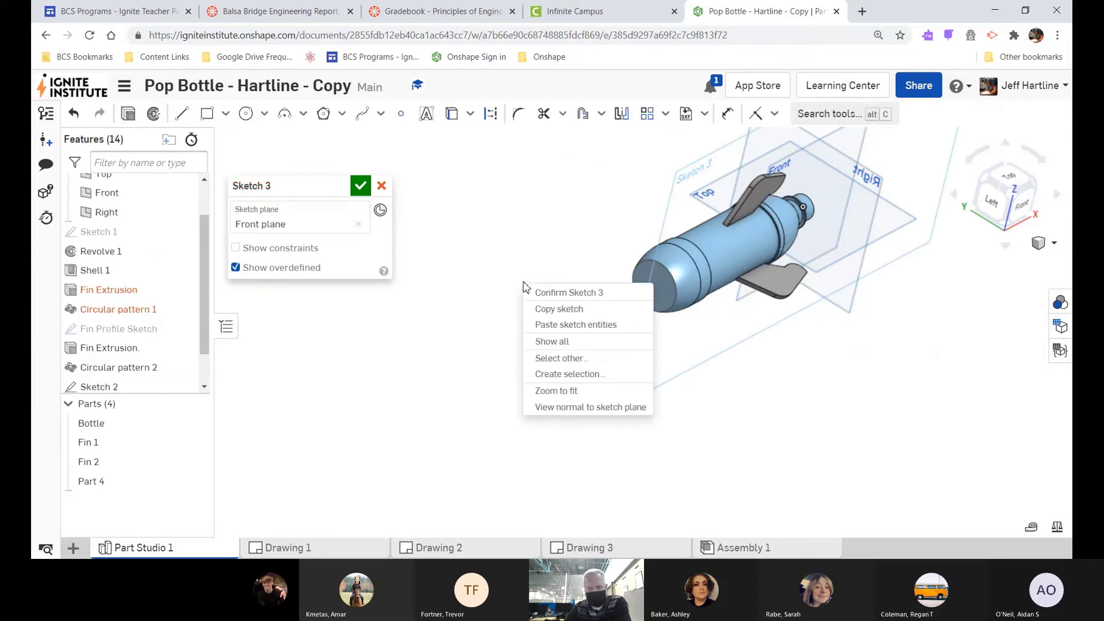
click(576, 415)
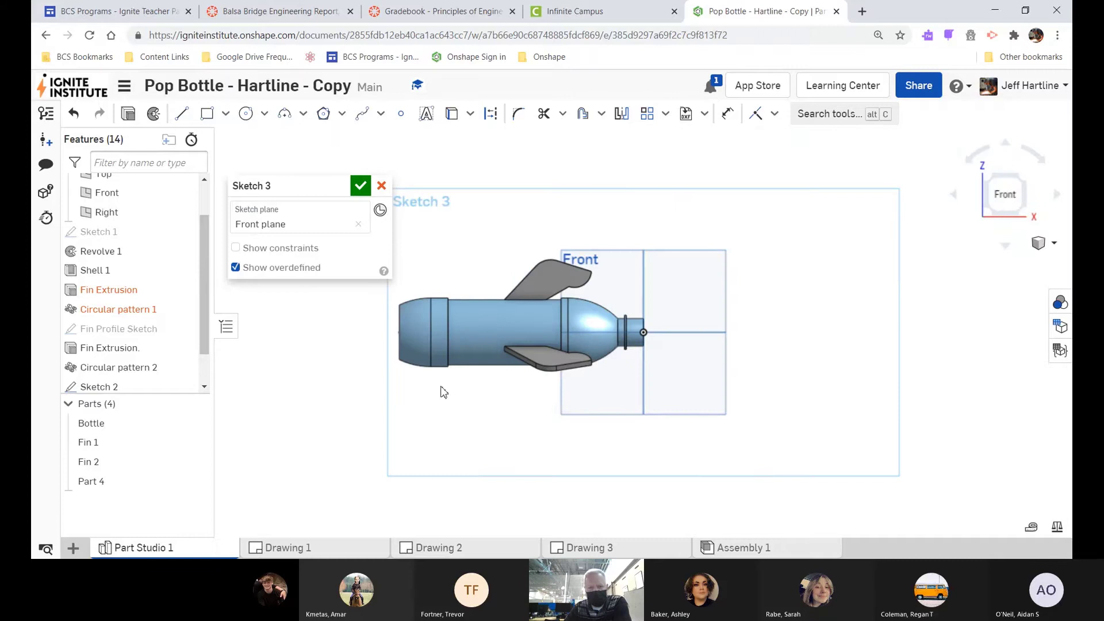
- Hide the bottle part to expose the projected end circle and its centre point
scroll(337, 330, up, 3)
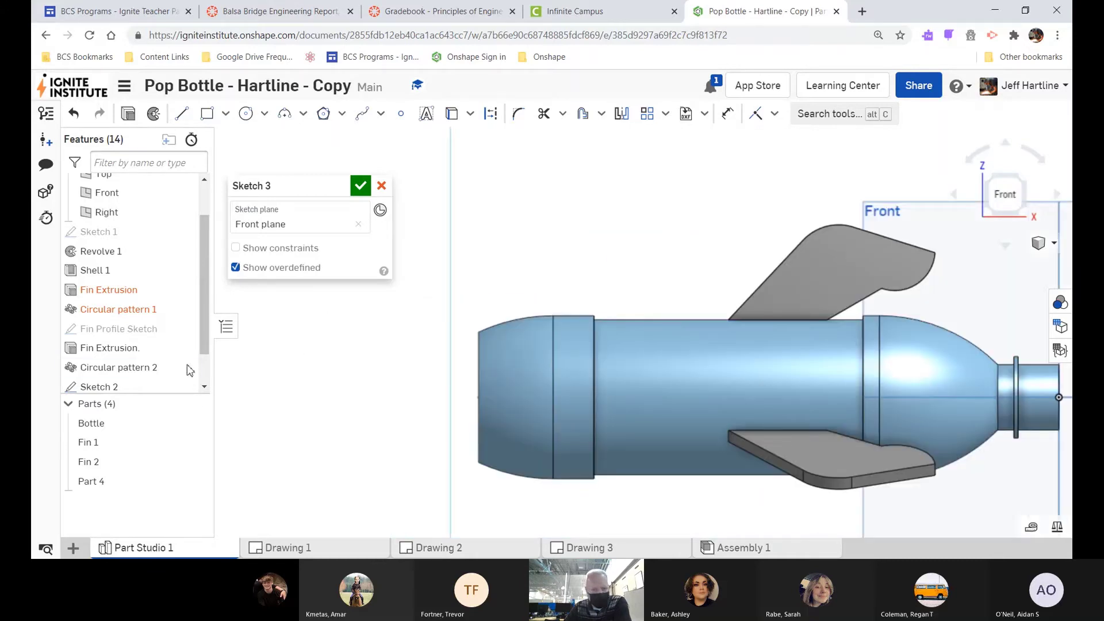
click(204, 426)
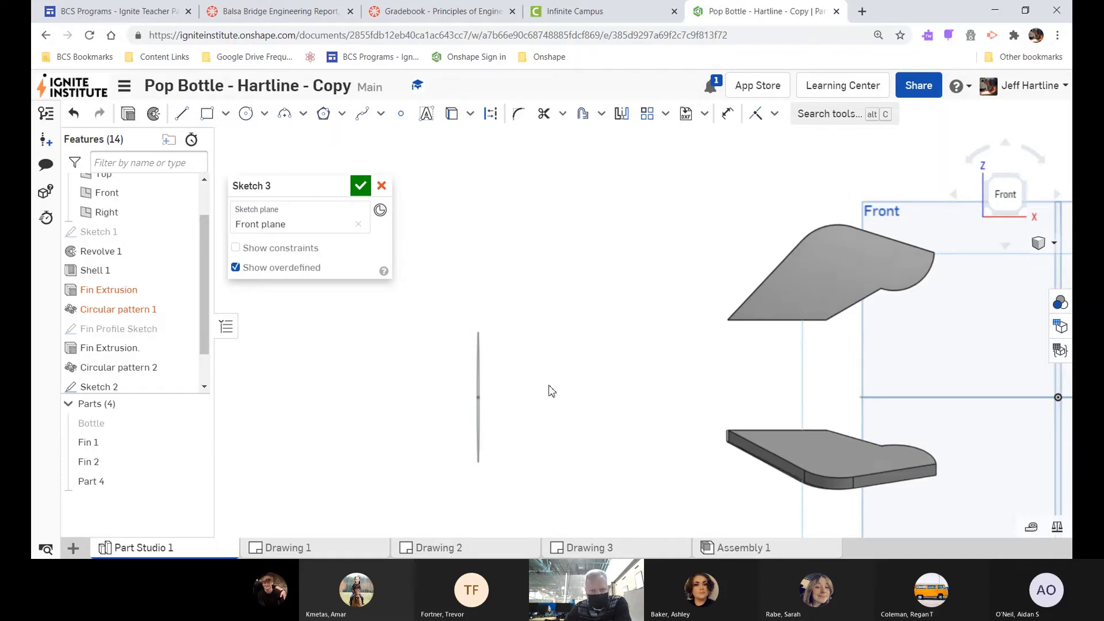
mouse_move(547, 389)
right_down()
mouse_move(565, 389)
mouse_move(551, 389)
right_up()
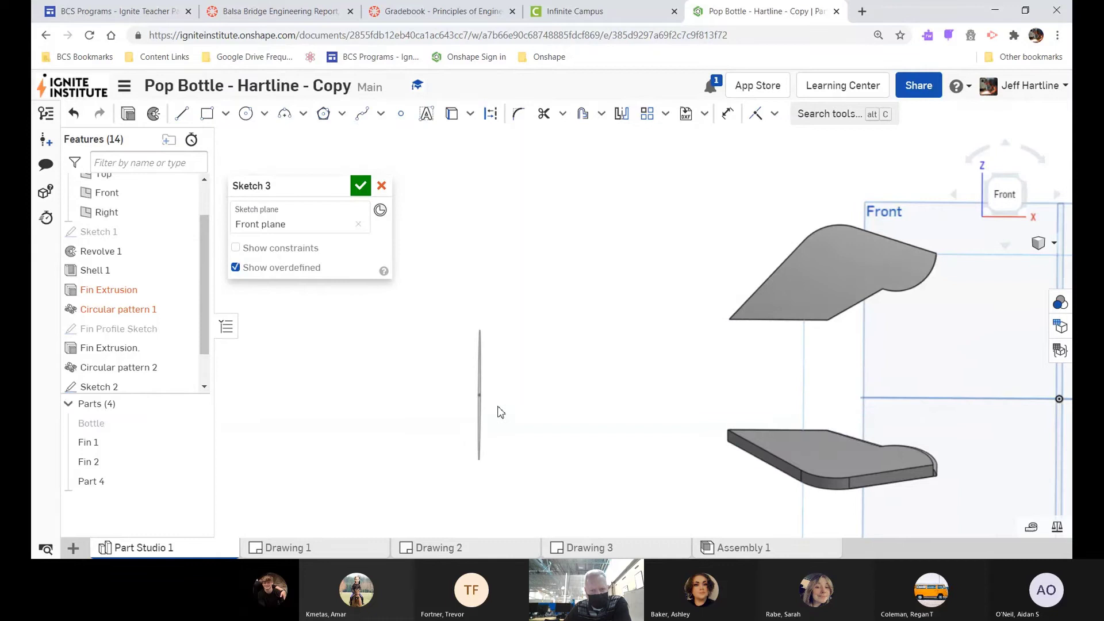
right_drag(501, 412, 513, 415)
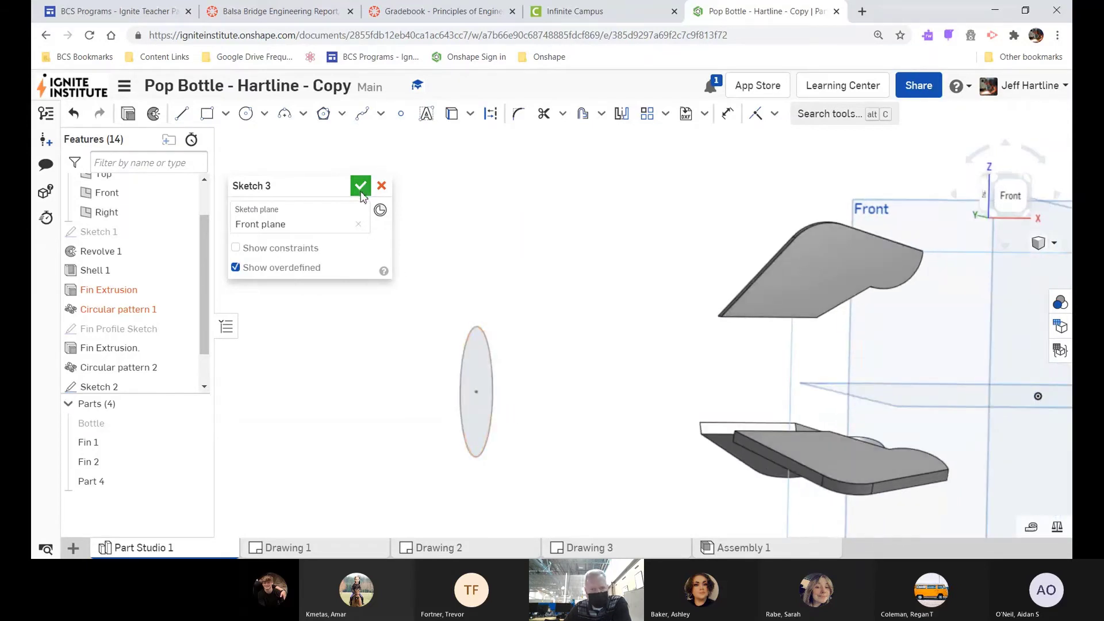
- Draw a horizontal line from the projected circle's centre outward, away from the fins, and set its length to 3
click(181, 113)
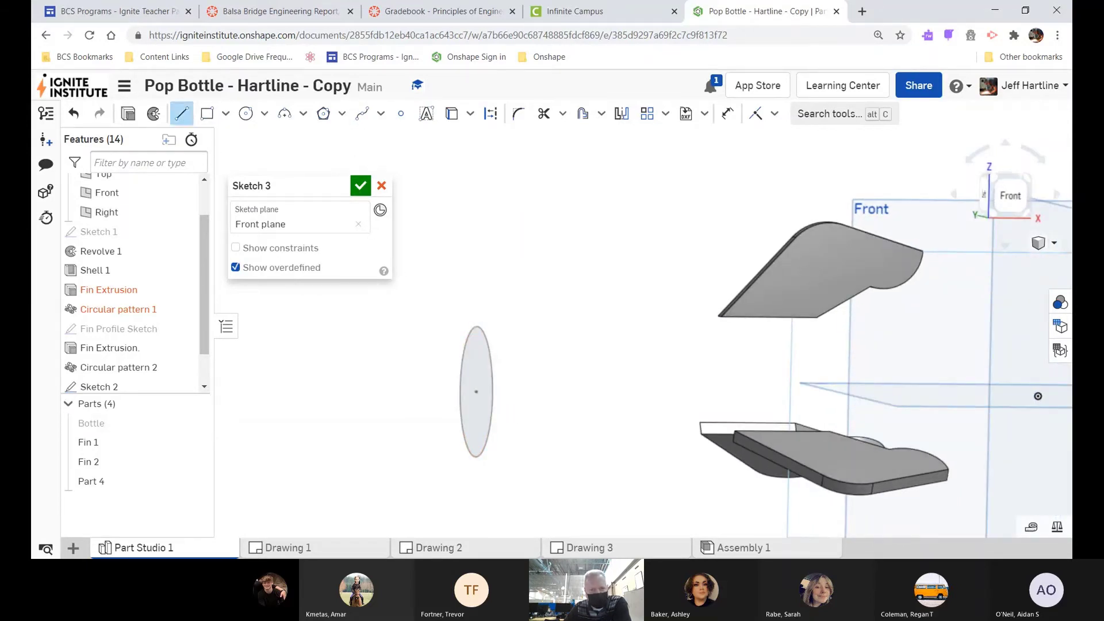
click(480, 396)
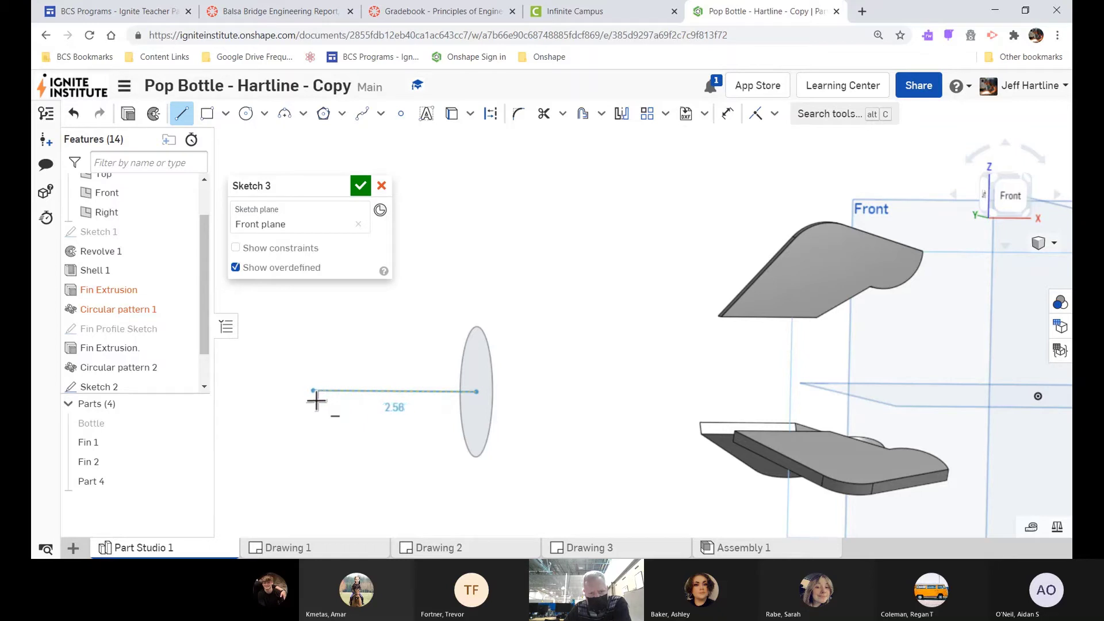
click(308, 391)
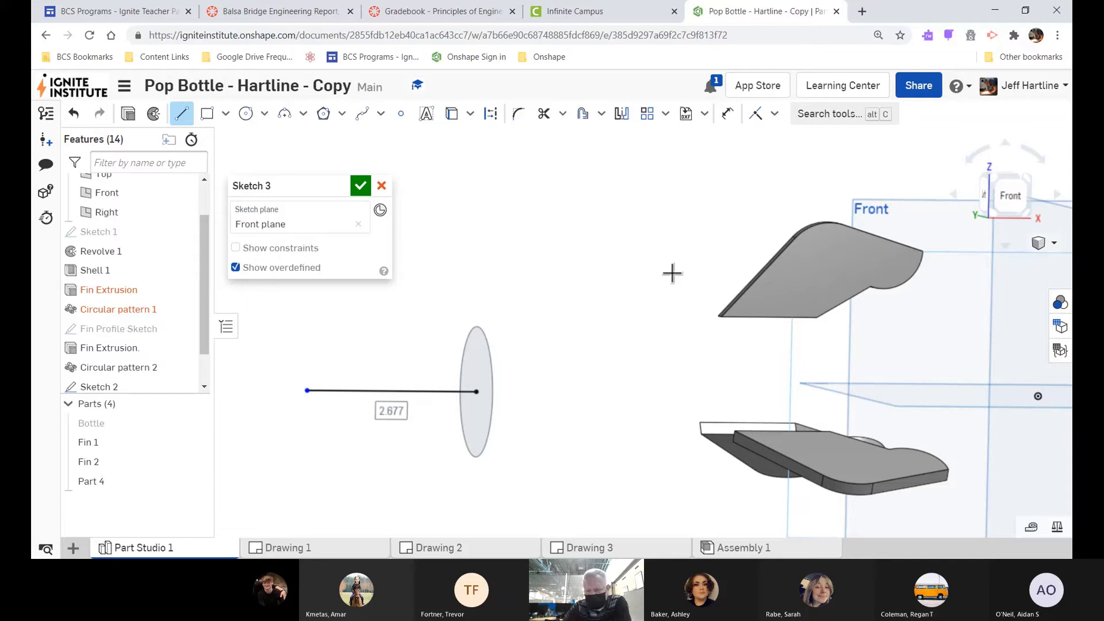
text(3)
key(Return)
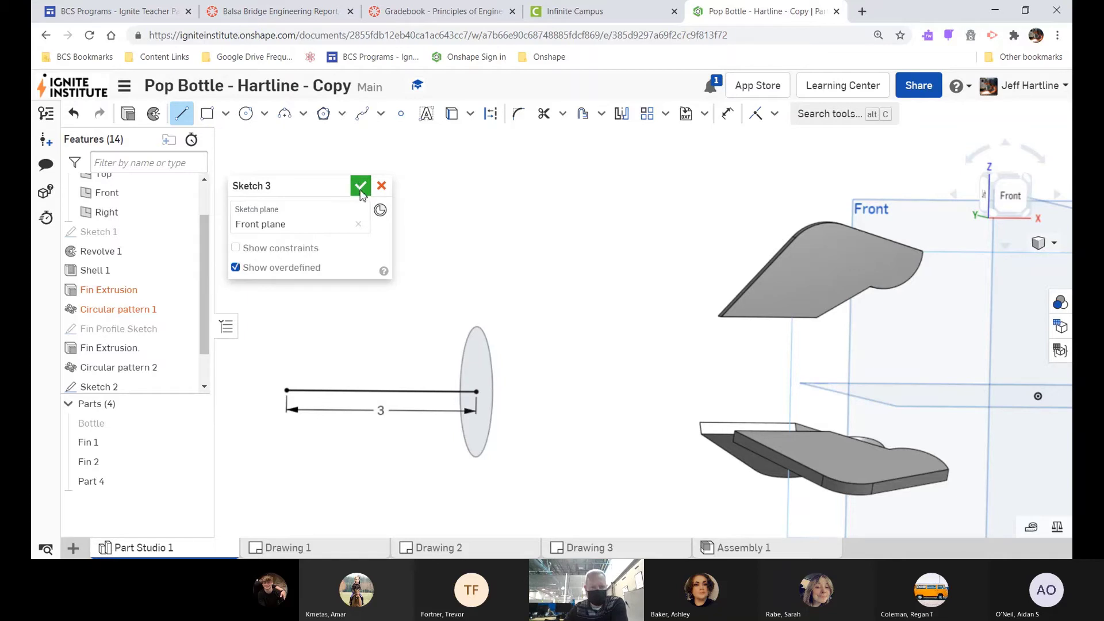
- Finish the centre-line sketch and inspect the line together with the projected circle
click(361, 187)
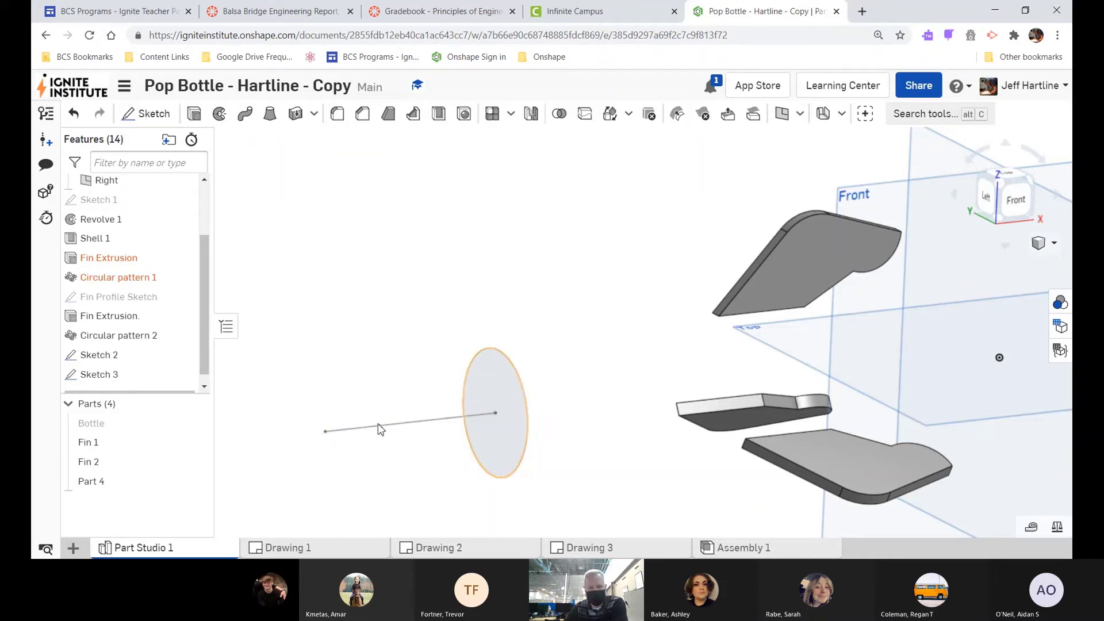
scroll(403, 426, up, 3)
scroll(443, 414, down, 2)
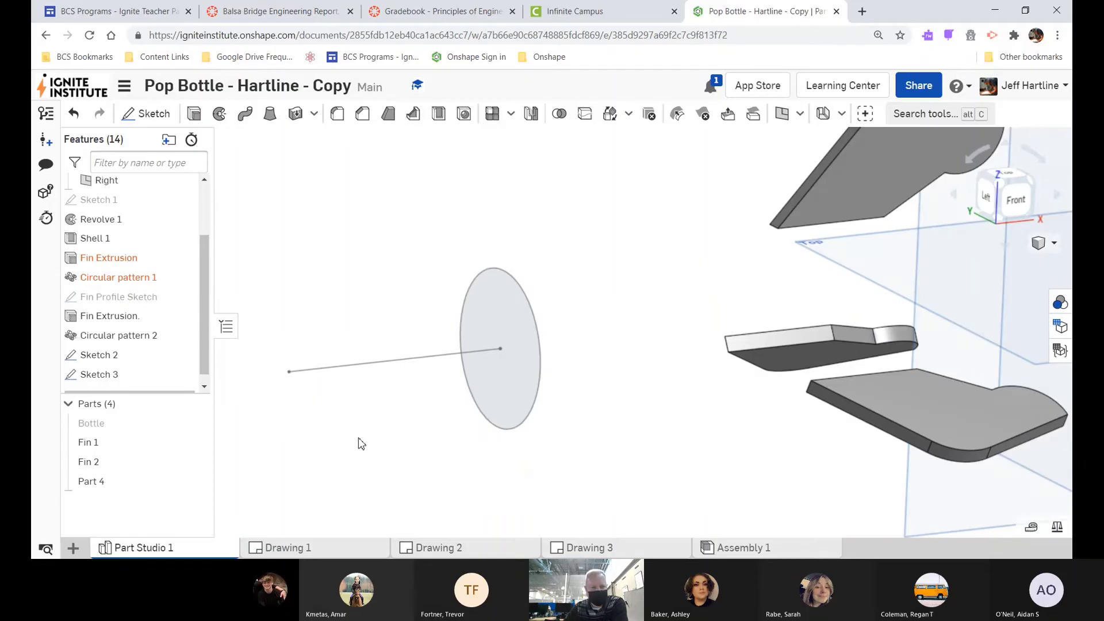
scroll(361, 444, down, 3)
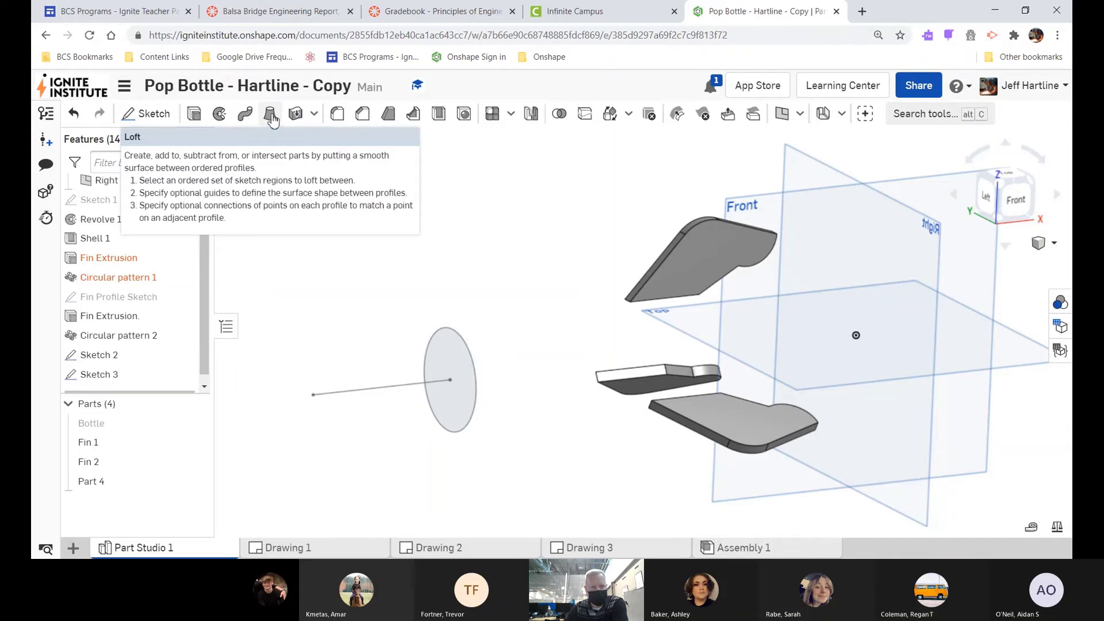
- Loft a new solid cone from the projected circle's face to the outer endpoint of the centre line
click(270, 115)
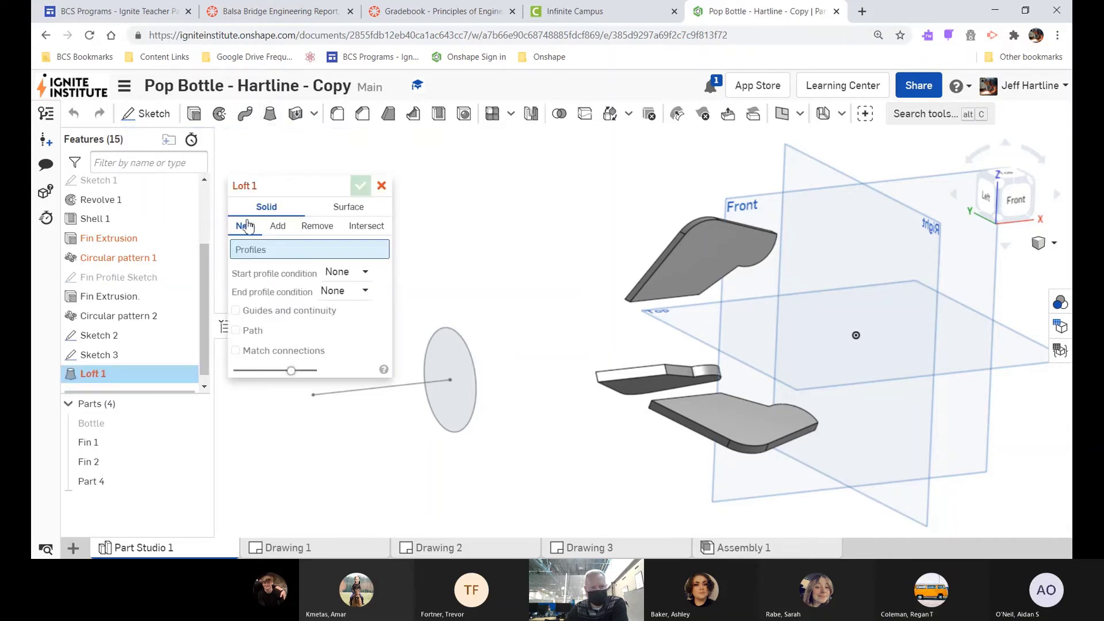
click(276, 227)
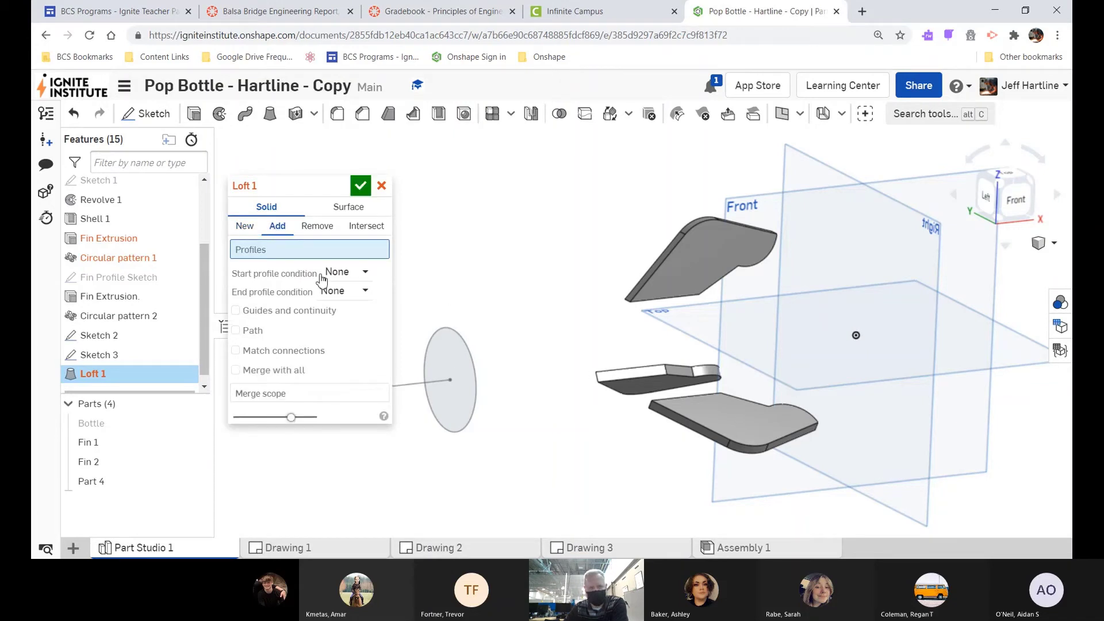
click(245, 227)
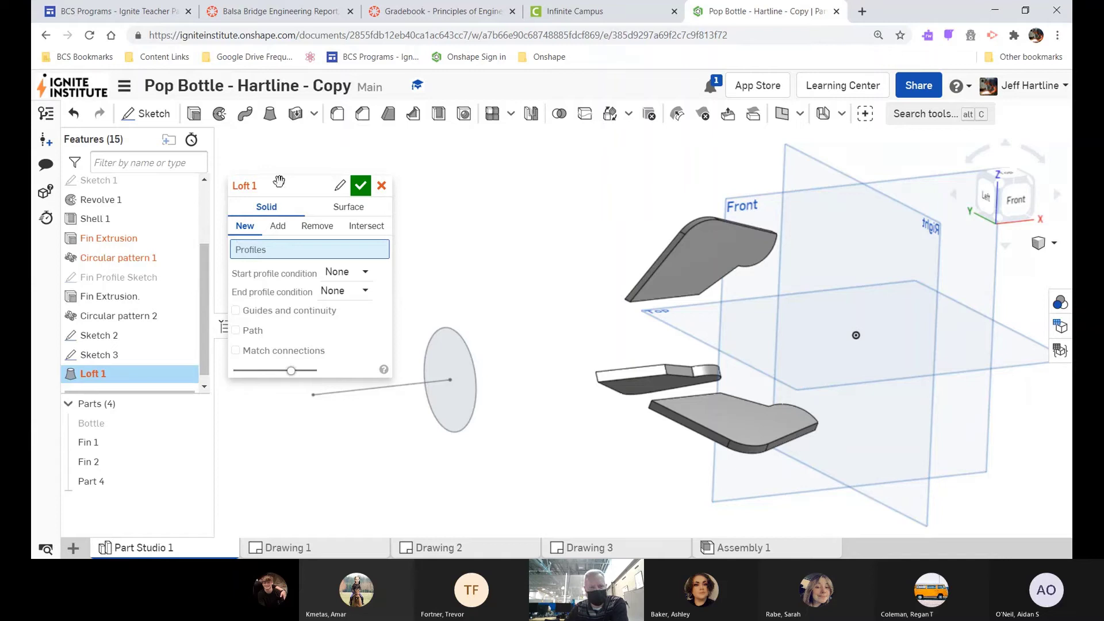
drag(275, 179, 161, 144)
scroll(293, 411, up, 4)
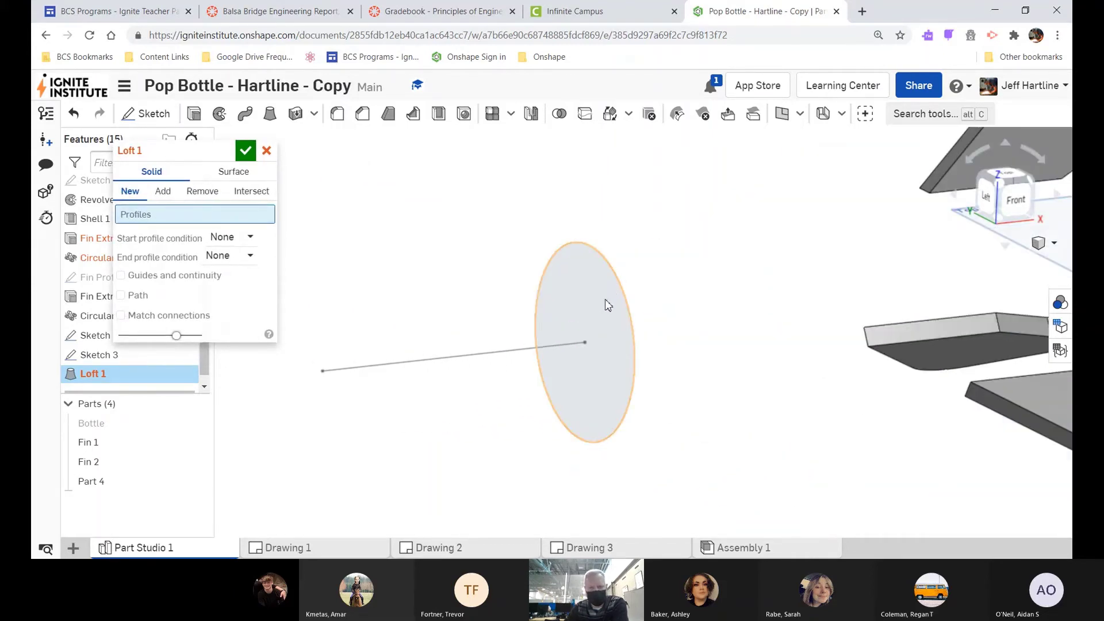
click(608, 304)
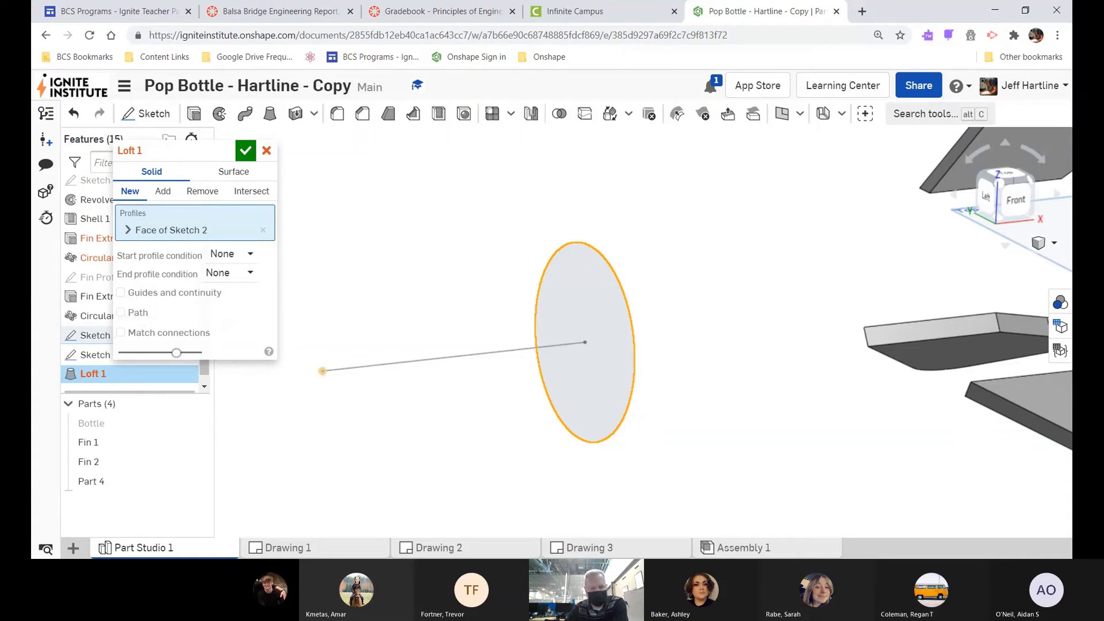
click(323, 371)
mouse_move(497, 379)
right_down()
mouse_move(424, 381)
mouse_move(534, 370)
mouse_move(512, 379)
right_up()
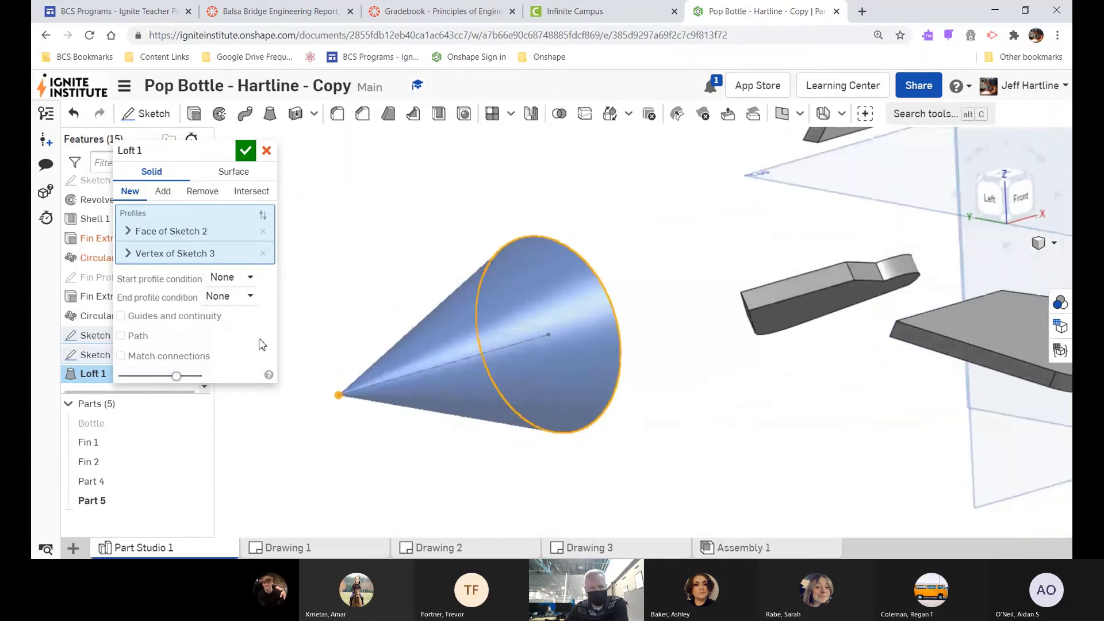
click(244, 152)
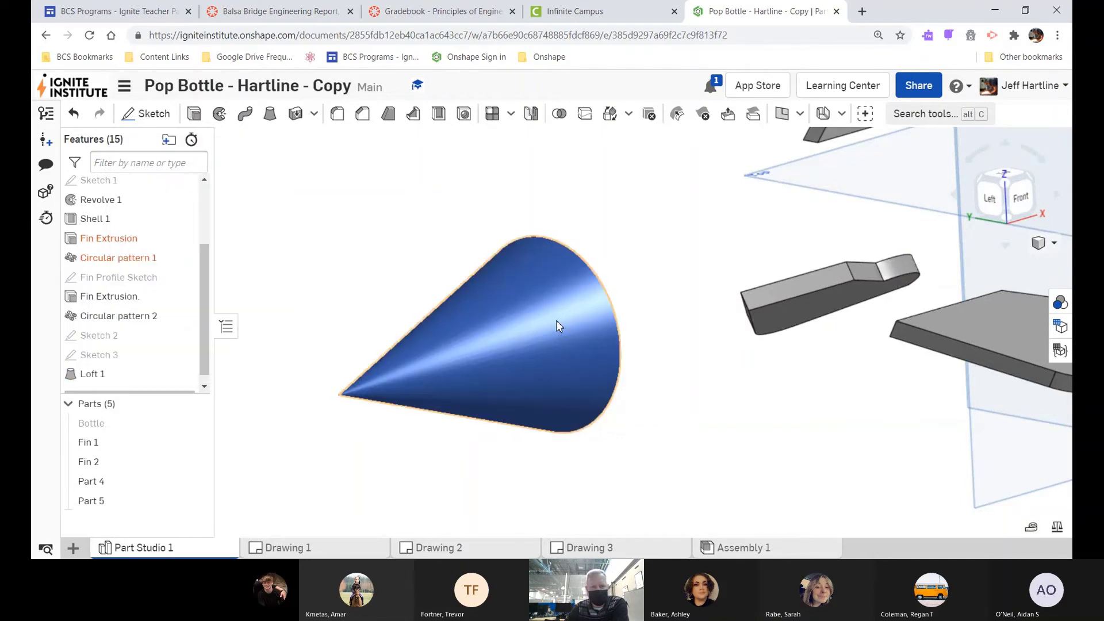
- Start a shell on the lofted cone, selecting its flat circular base as the face to remove
right_drag(557, 319, 543, 284)
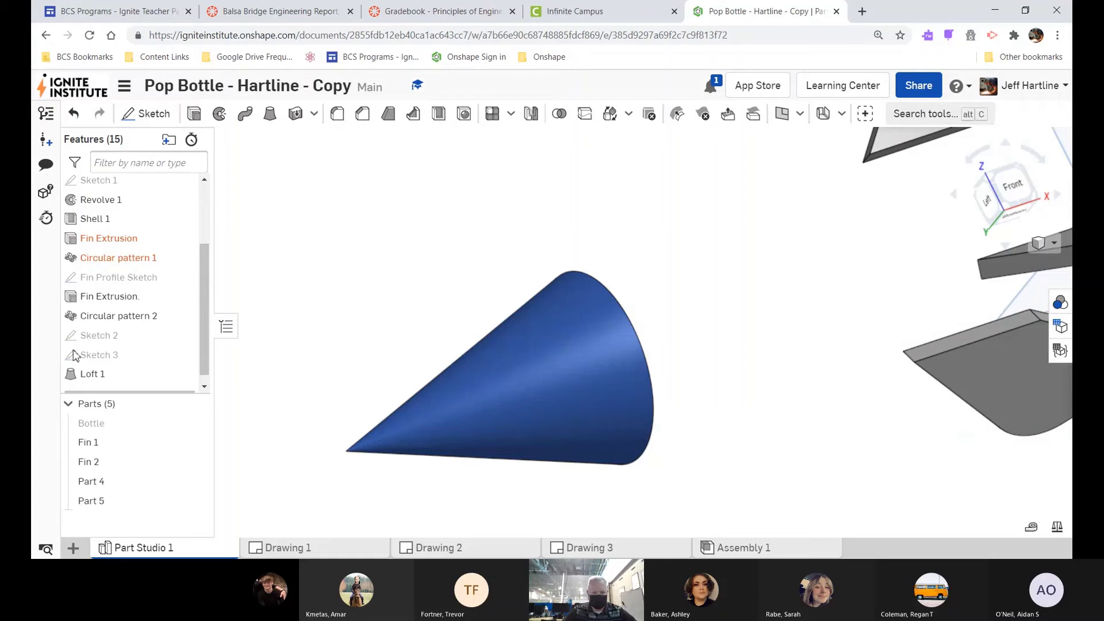
right_drag(601, 315, 632, 315)
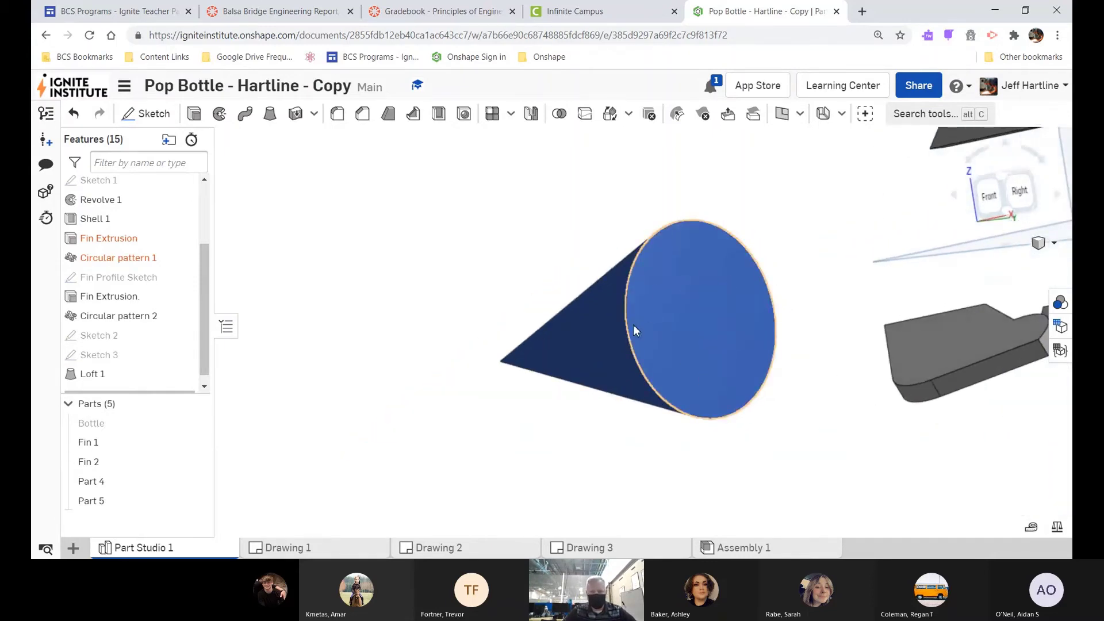
scroll(816, 269, up, 3)
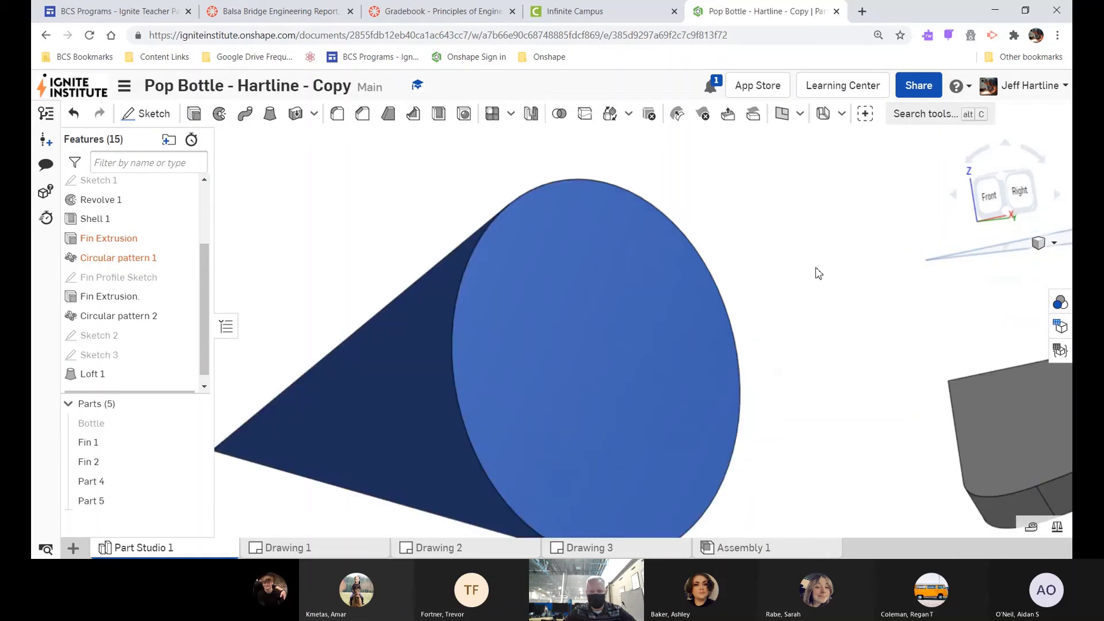
scroll(818, 273, down, 2)
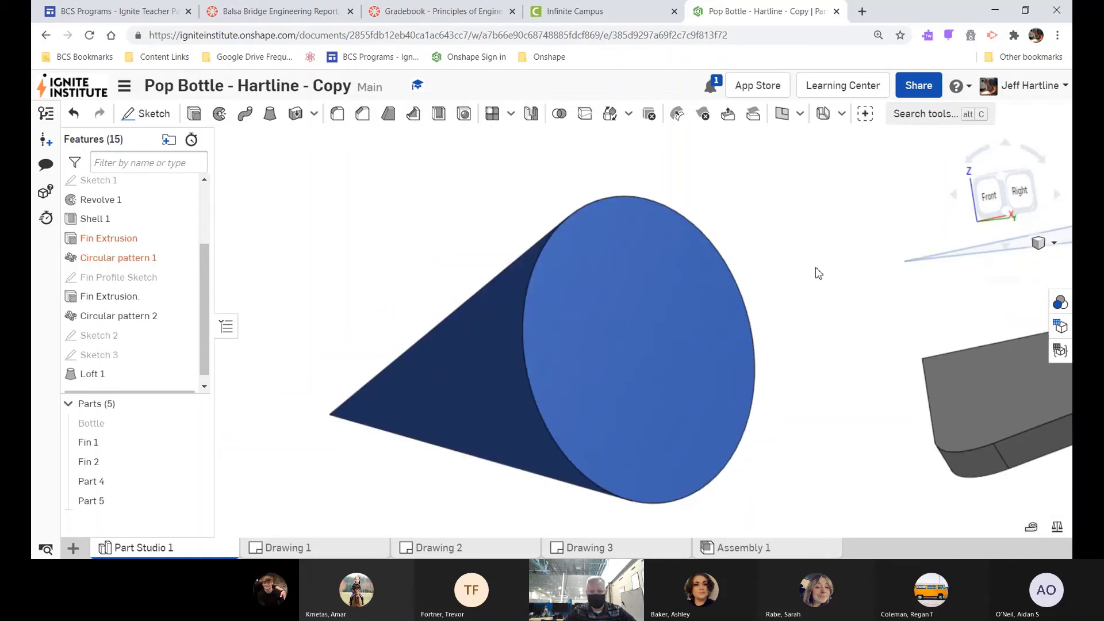
click(439, 119)
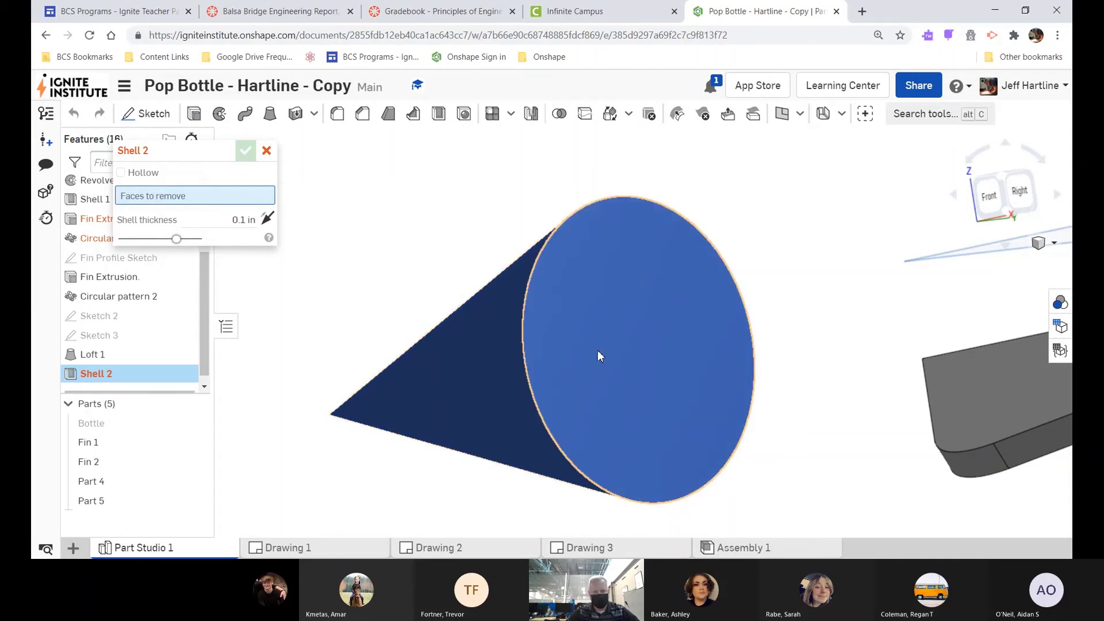
click(623, 348)
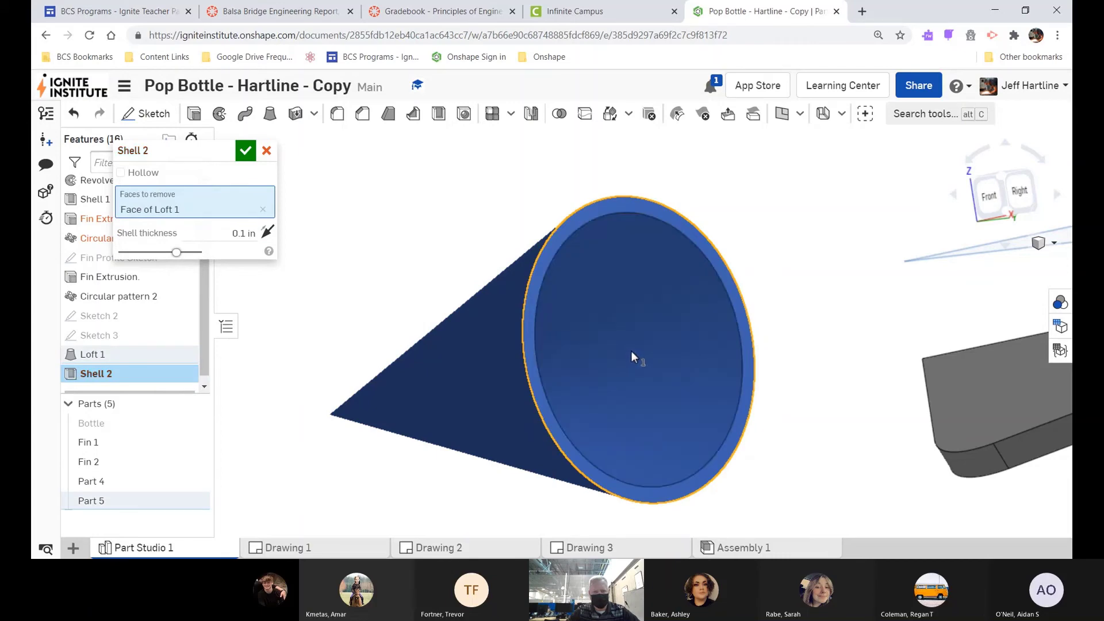
right_drag(793, 344, 747, 345)
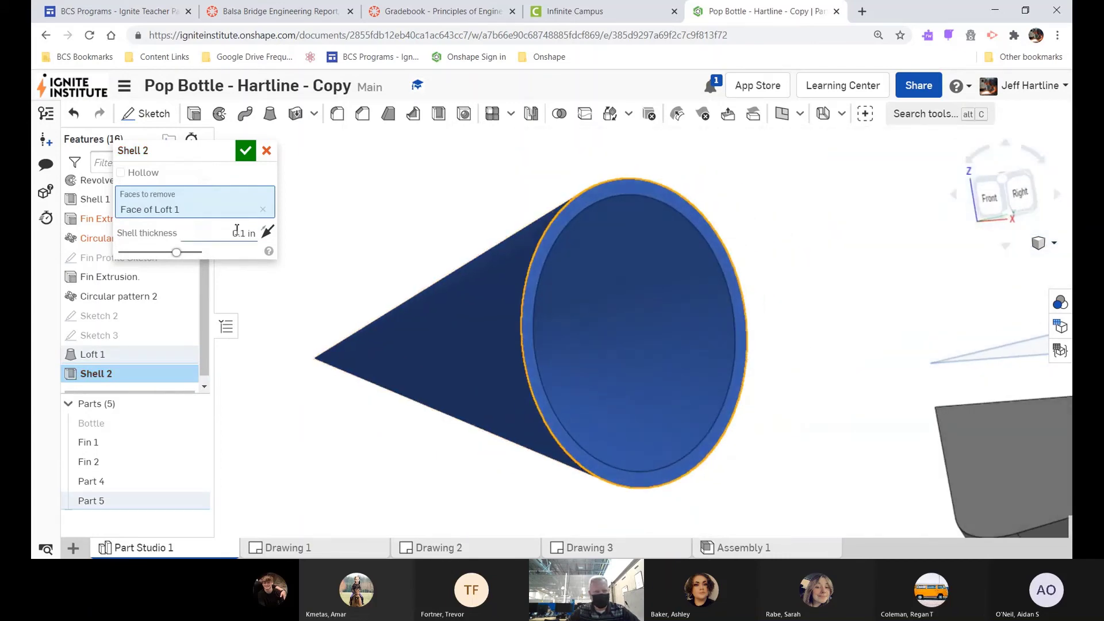
- Set the cone's shell thickness to 0.011 in and inspect the thin wall at the open rim
right_drag(667, 320, 691, 318)
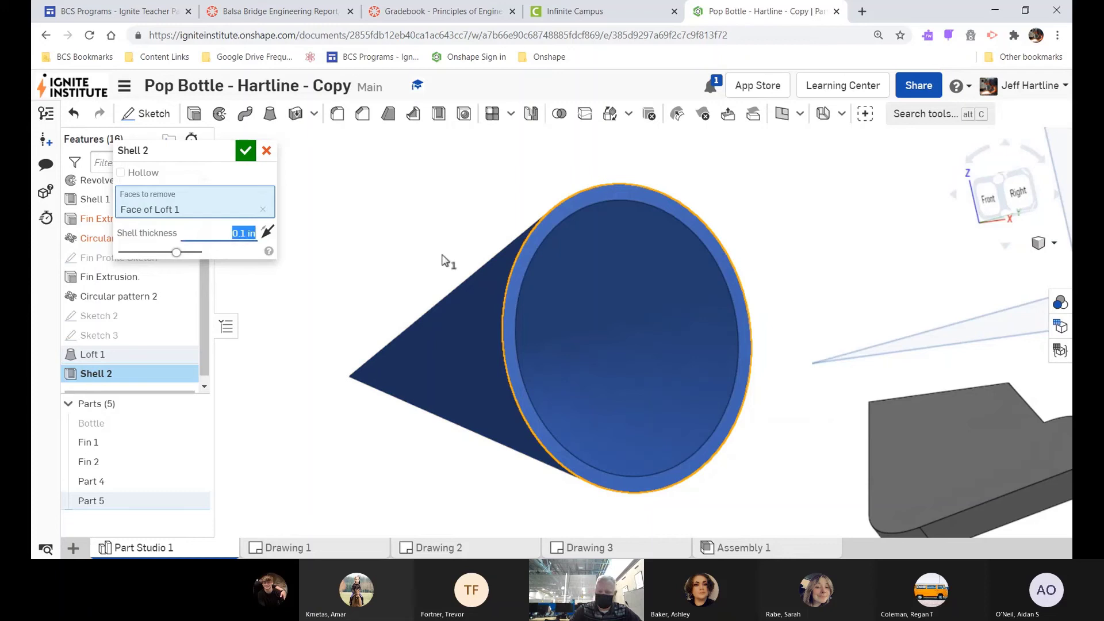
key(BackSpace)
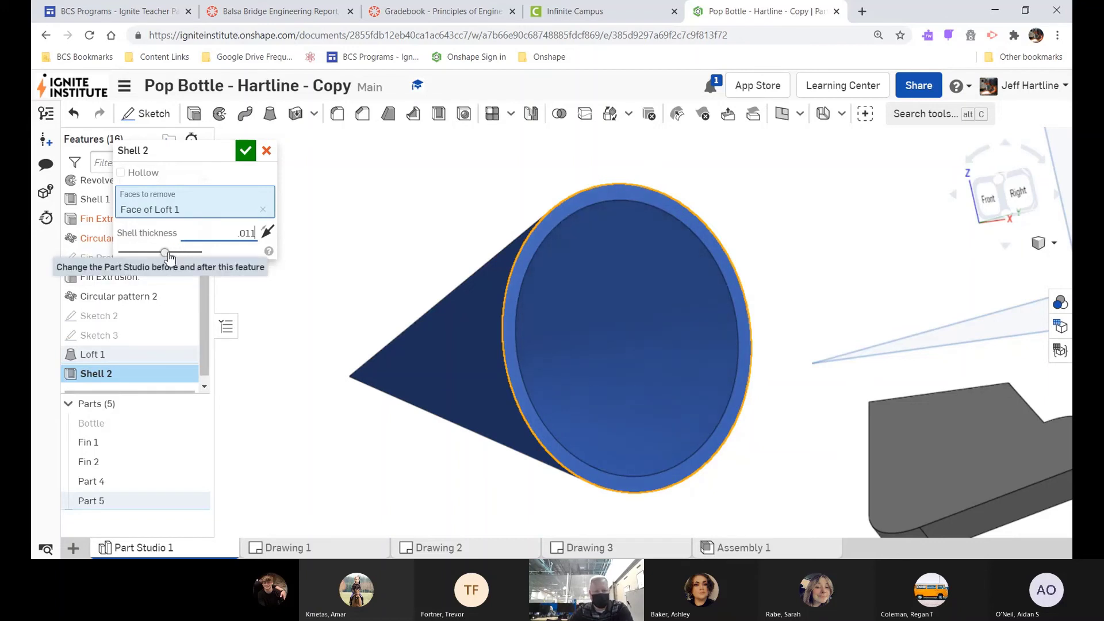
mouse_move(143, 254)
mouse_down()
mouse_move(129, 253)
mouse_move(172, 251)
mouse_move(128, 252)
mouse_move(201, 253)
mouse_move(115, 251)
mouse_move(211, 250)
mouse_up()
right_drag(457, 316, 505, 332)
scroll(505, 334, down, 2)
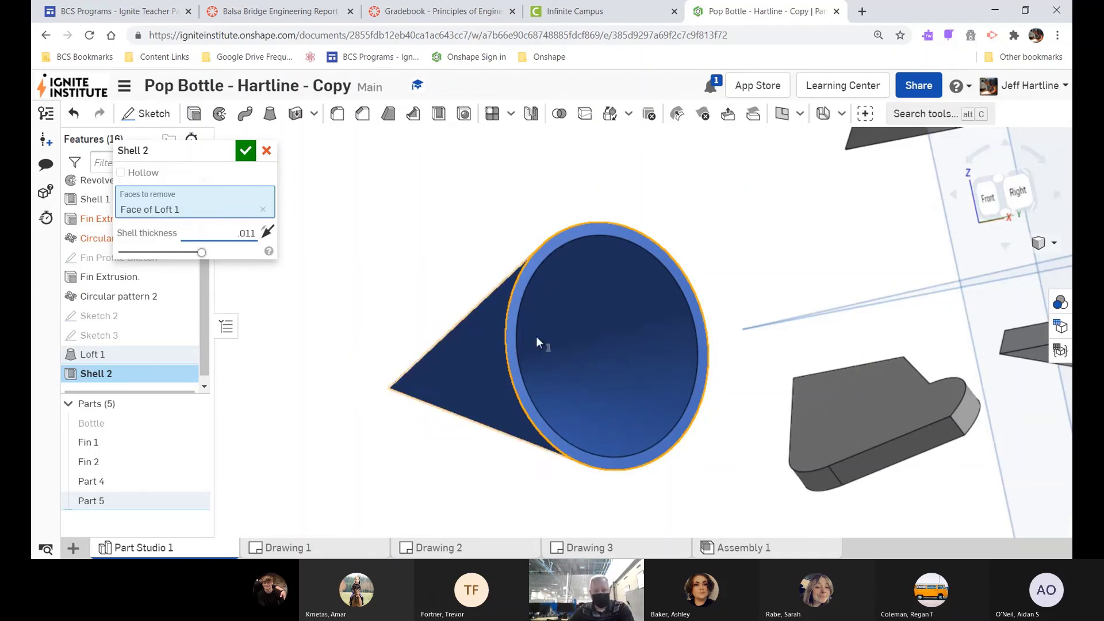
right_drag(541, 337, 332, 322)
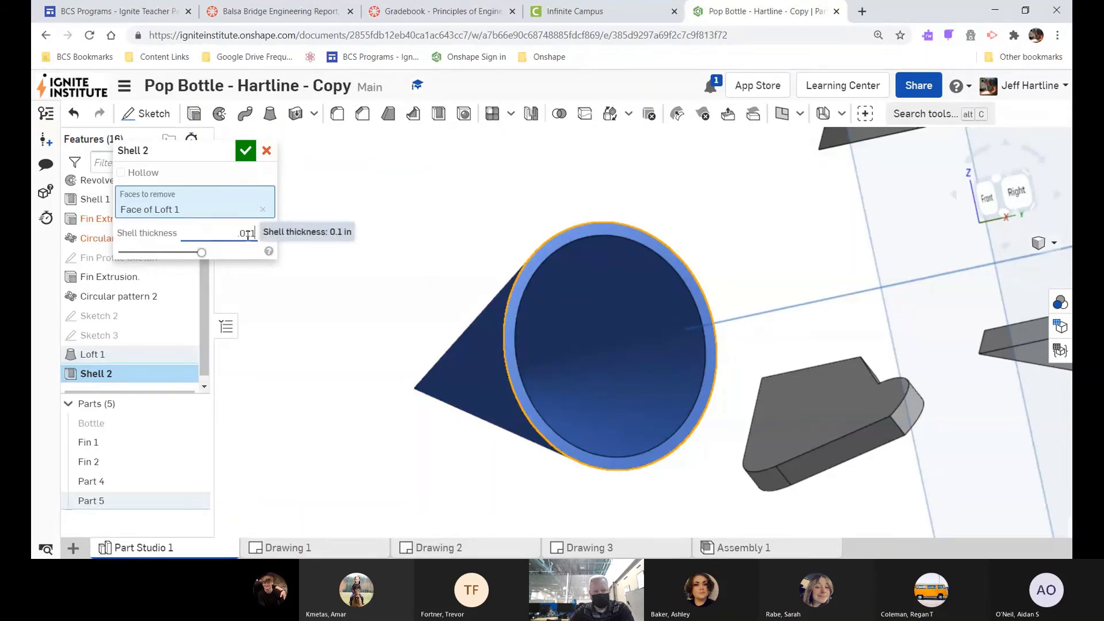
key(Return)
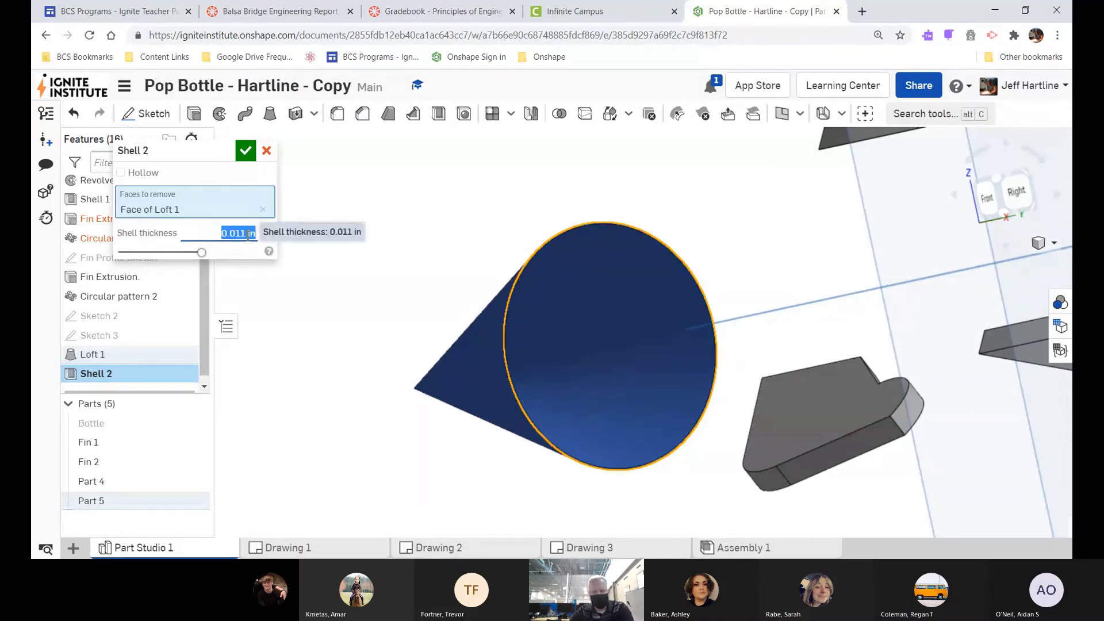
scroll(567, 294, up, 2)
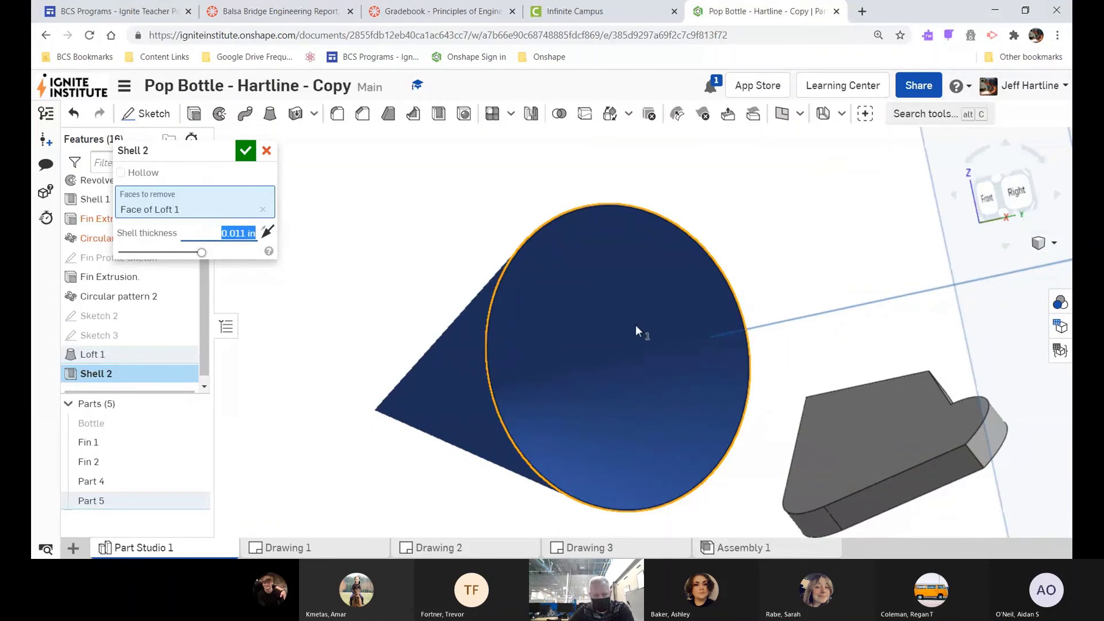
scroll(636, 325, up, 5)
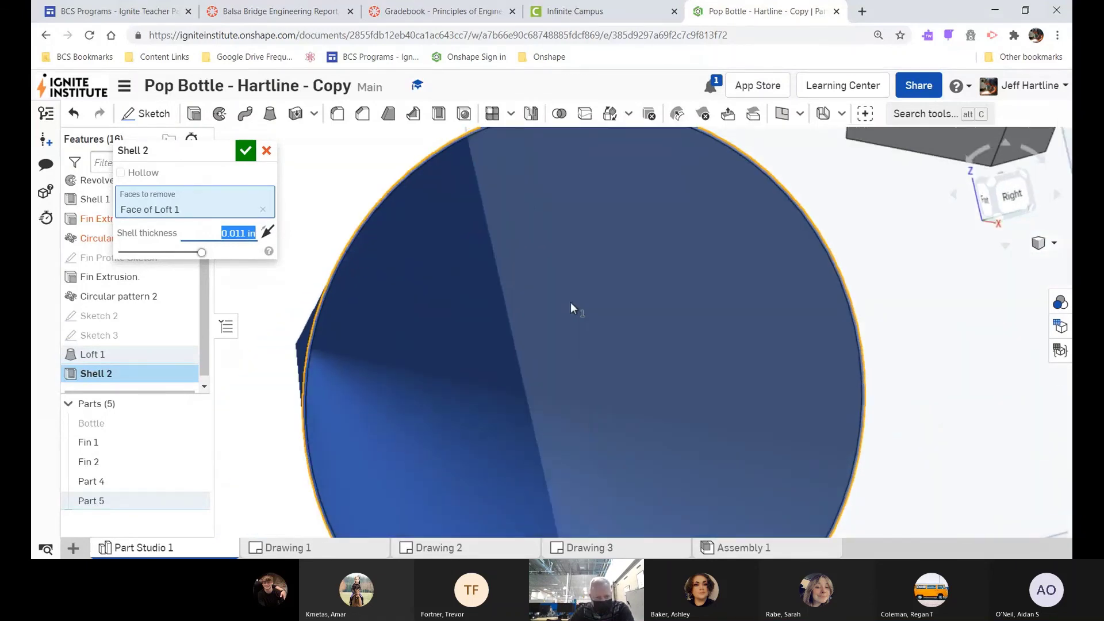
scroll(296, 353, up, 4)
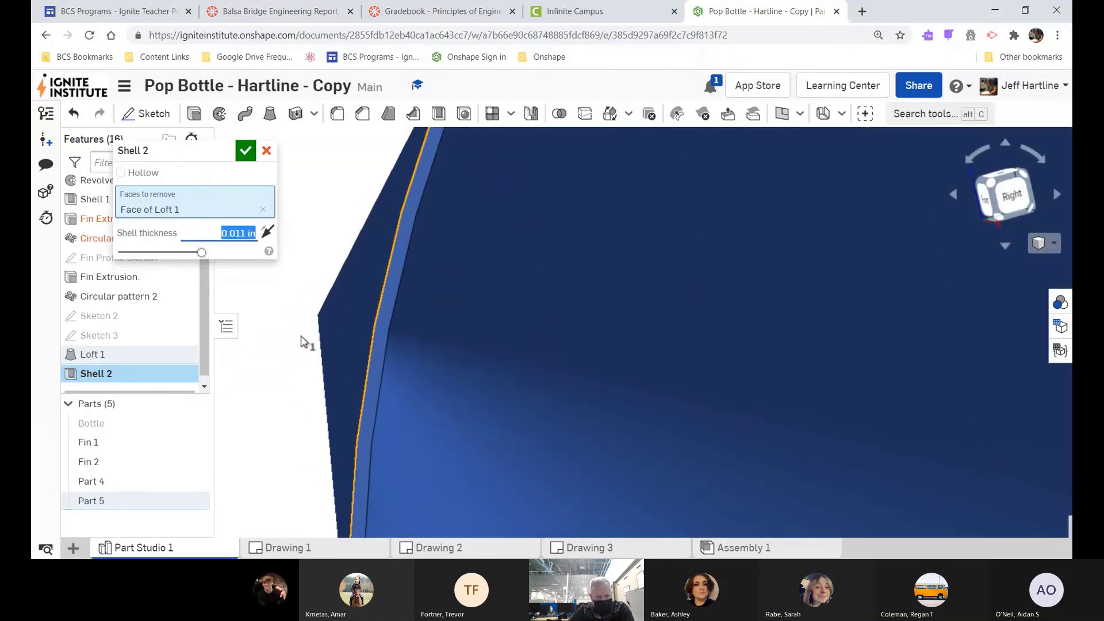
key(Return)
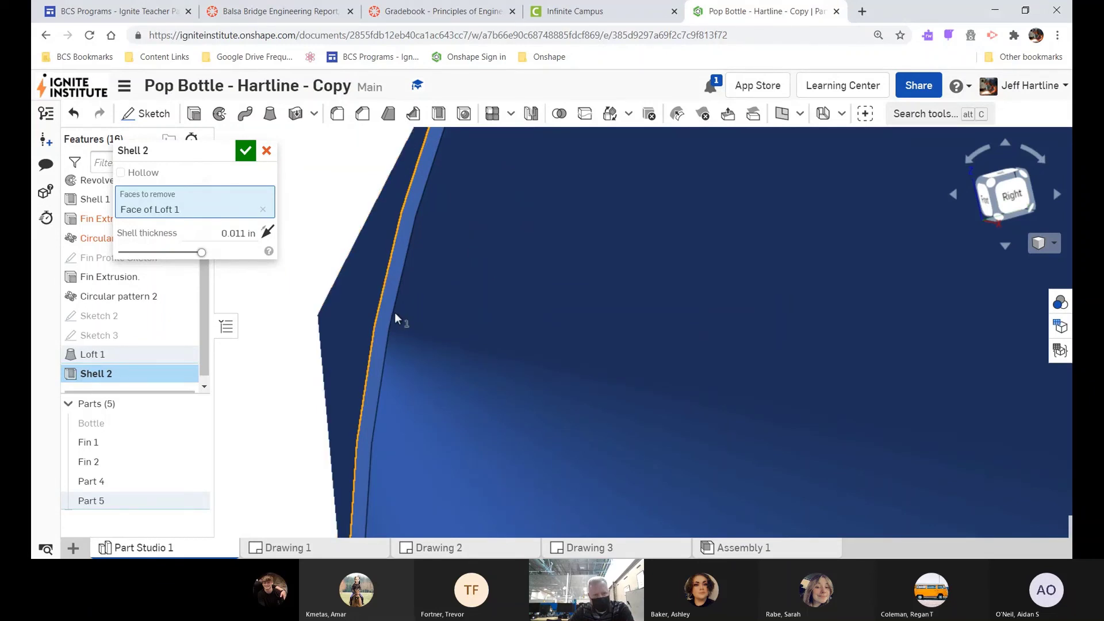
- Accept the cone's shell, reopen it for editing, reselect the flat base as the face to remove, and accept it again
click(396, 316)
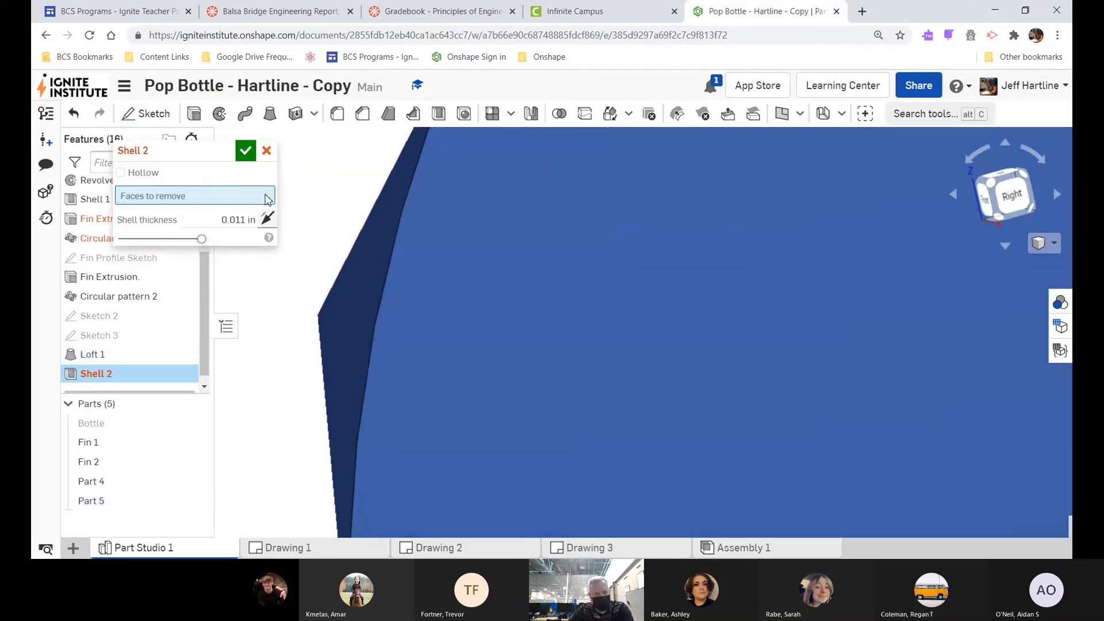
click(245, 150)
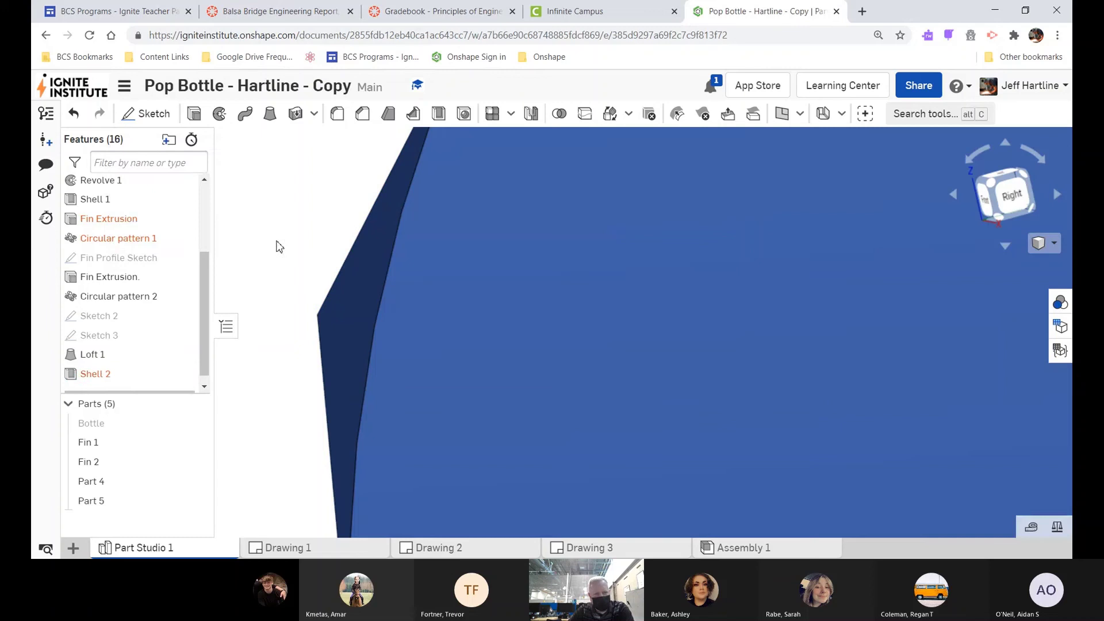
right_click(113, 377)
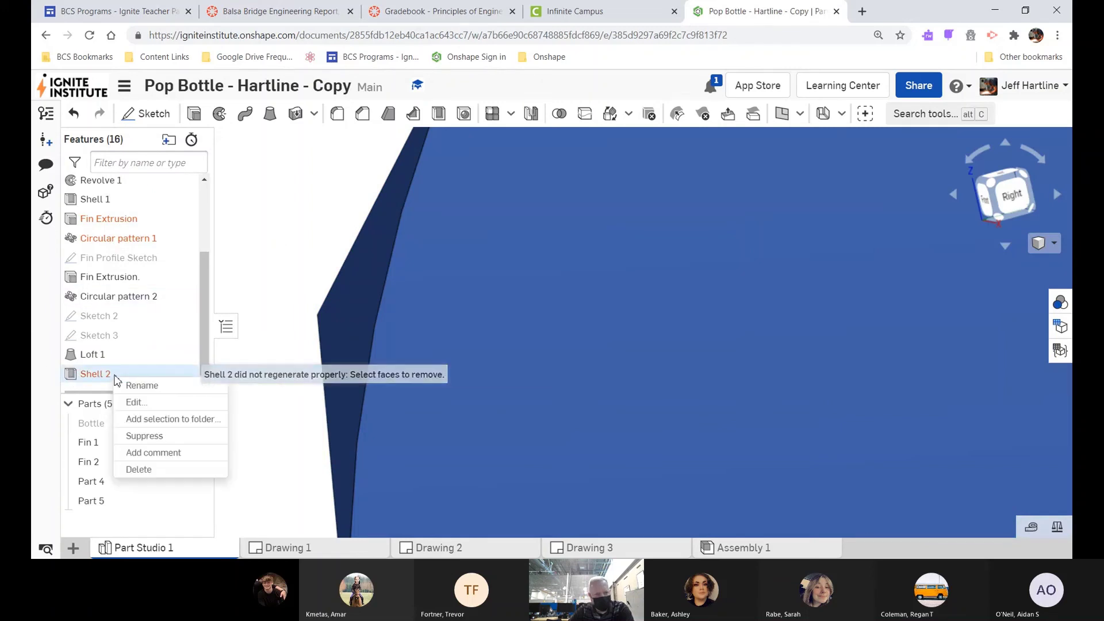
click(163, 404)
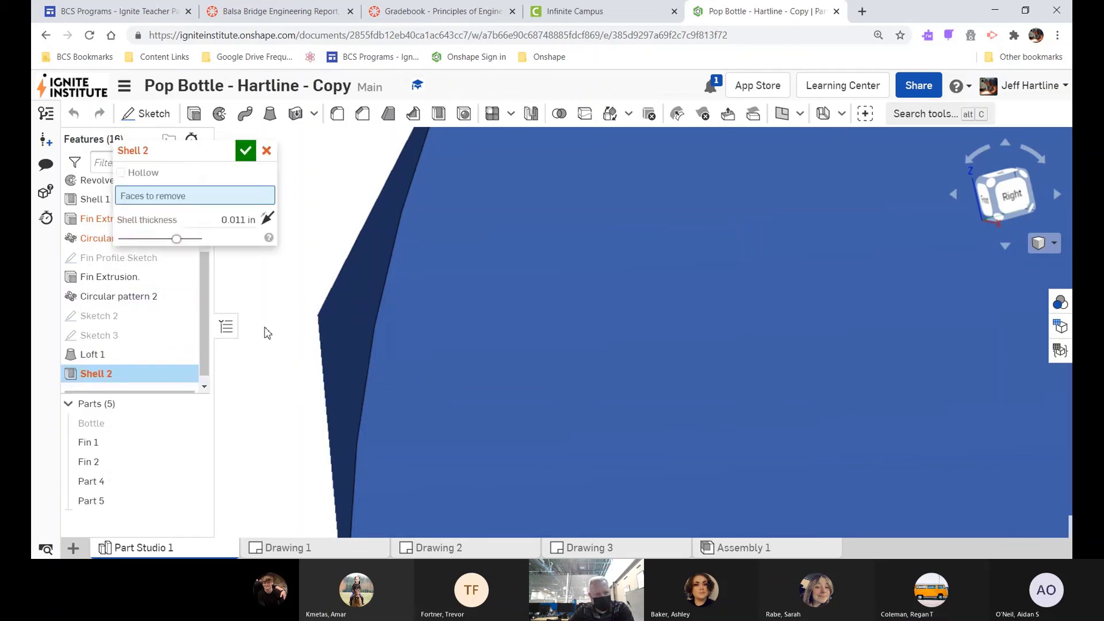
click(503, 266)
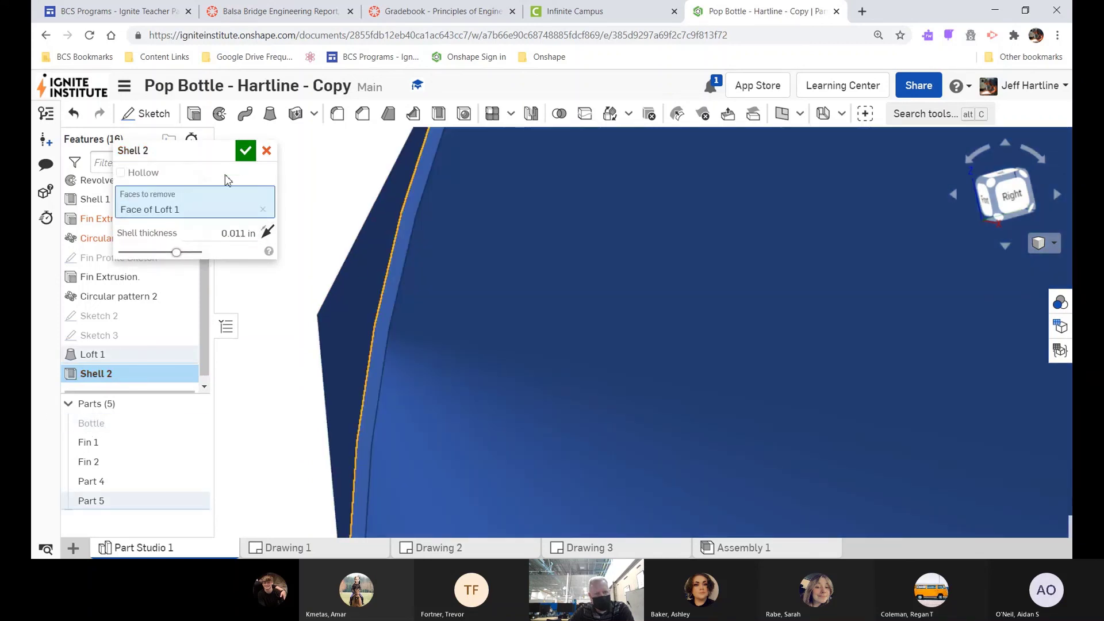
click(246, 151)
- Inspect the shelled cone inside and out, and show the hidden bottle part again
scroll(441, 350, up, 5)
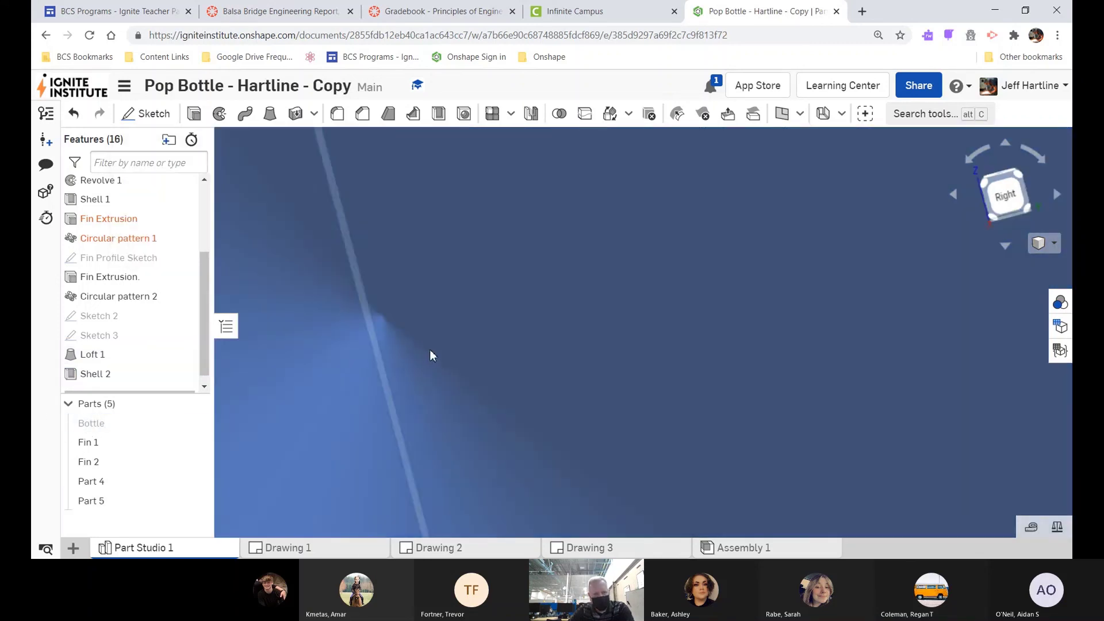
mouse_move(470, 378)
right_down()
mouse_move(458, 374)
mouse_move(468, 360)
mouse_move(480, 370)
mouse_move(463, 376)
mouse_move(461, 358)
mouse_move(512, 353)
mouse_move(499, 377)
mouse_move(564, 364)
mouse_move(529, 379)
mouse_move(448, 377)
mouse_move(464, 372)
mouse_move(336, 390)
mouse_move(281, 370)
mouse_move(298, 339)
mouse_move(368, 307)
right_up()
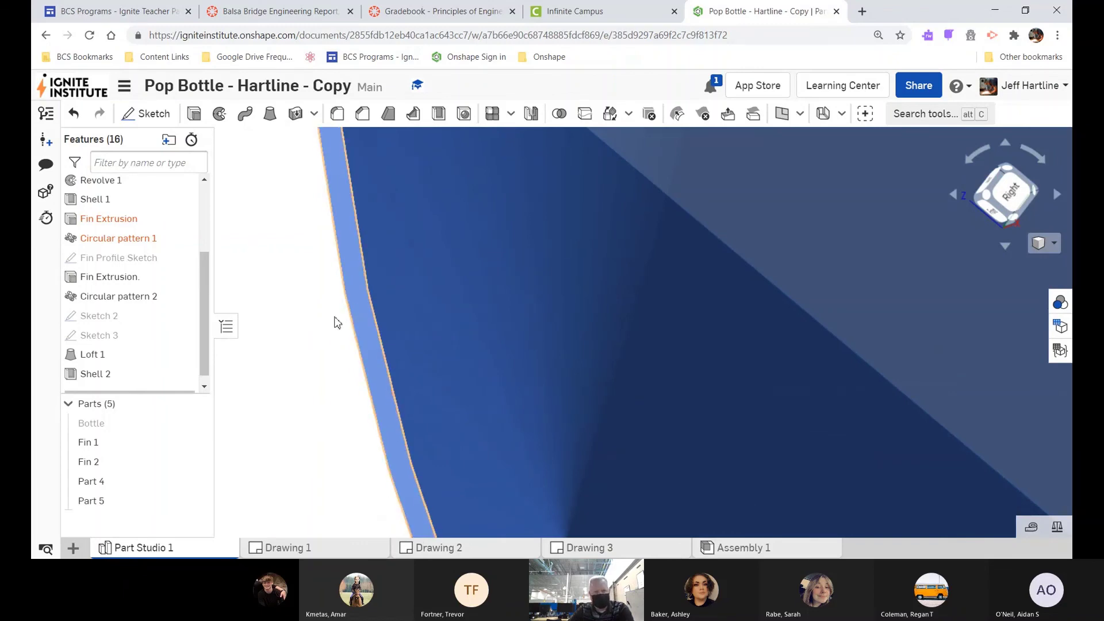
scroll(358, 306, down, 5)
right_drag(358, 306, 508, 333)
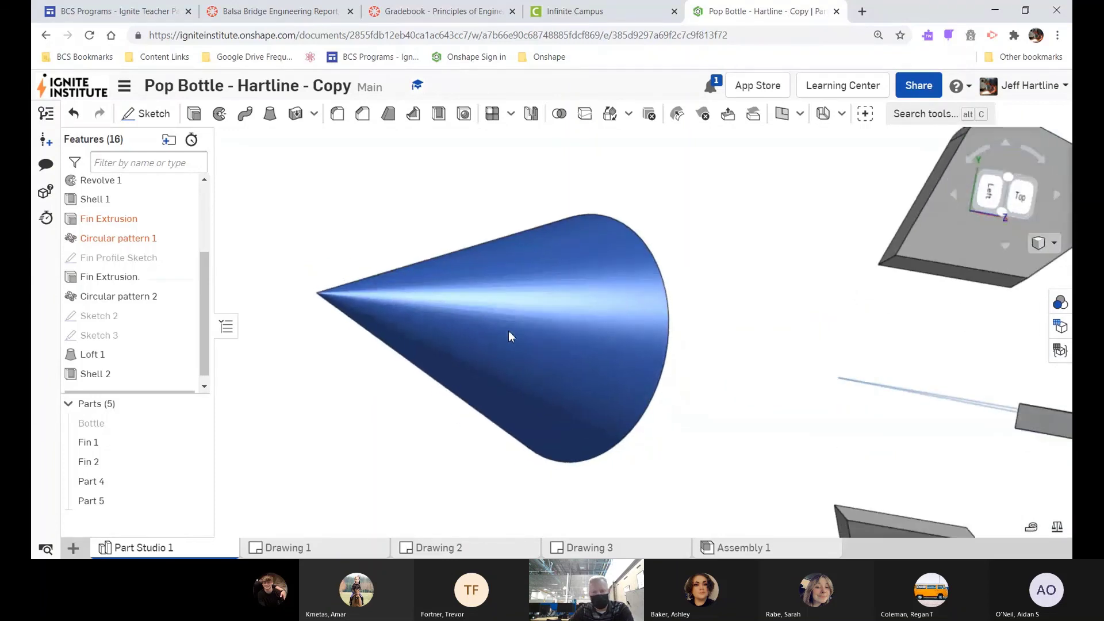
scroll(678, 313, down, 5)
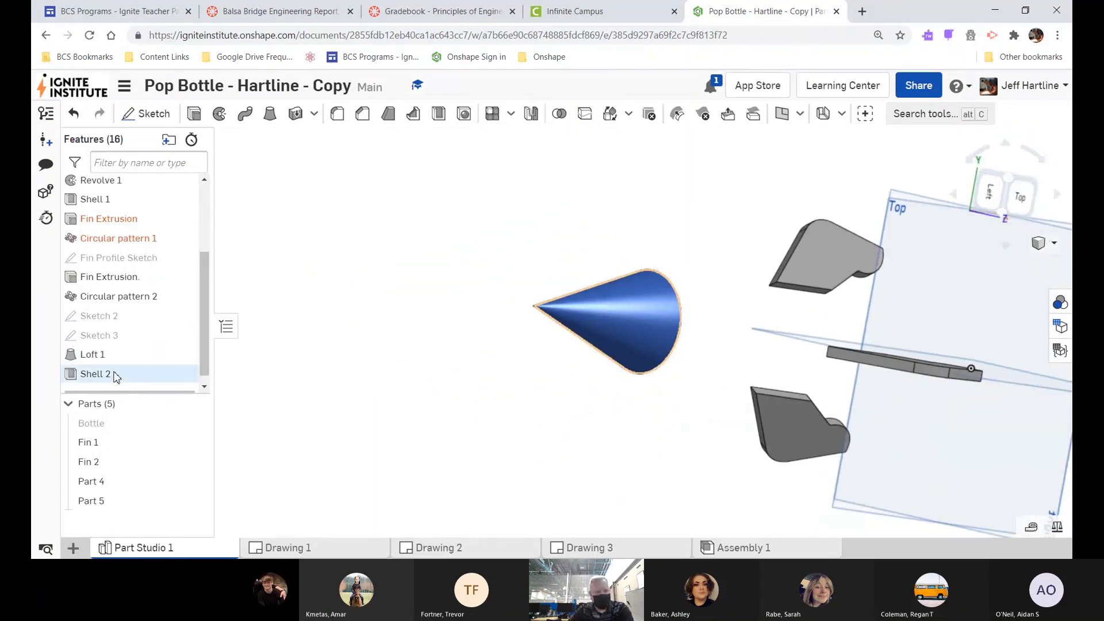
click(199, 423)
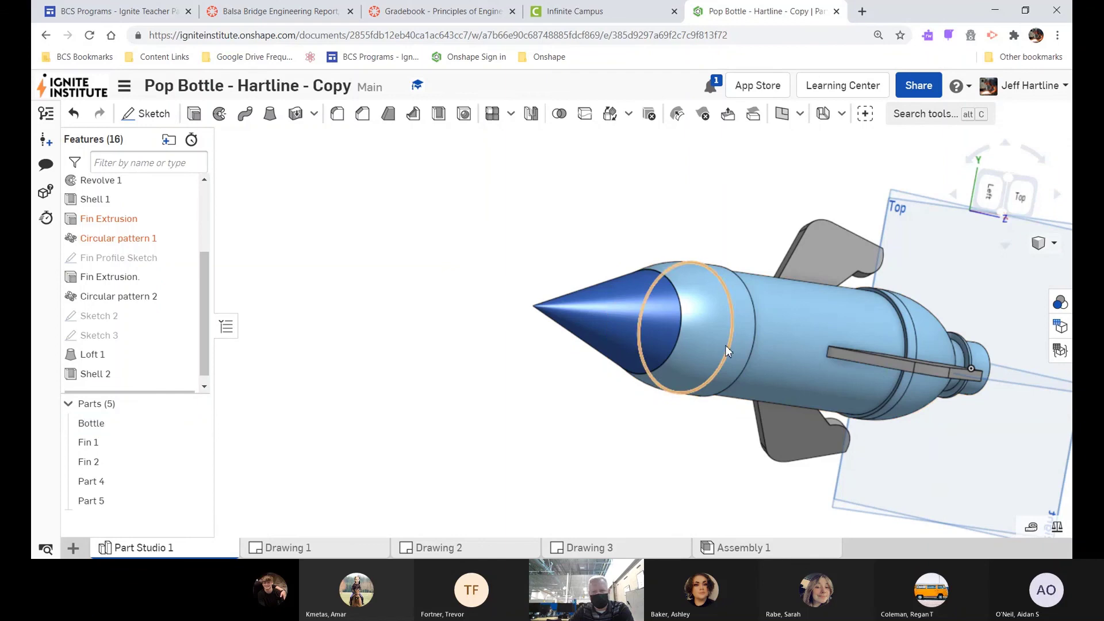